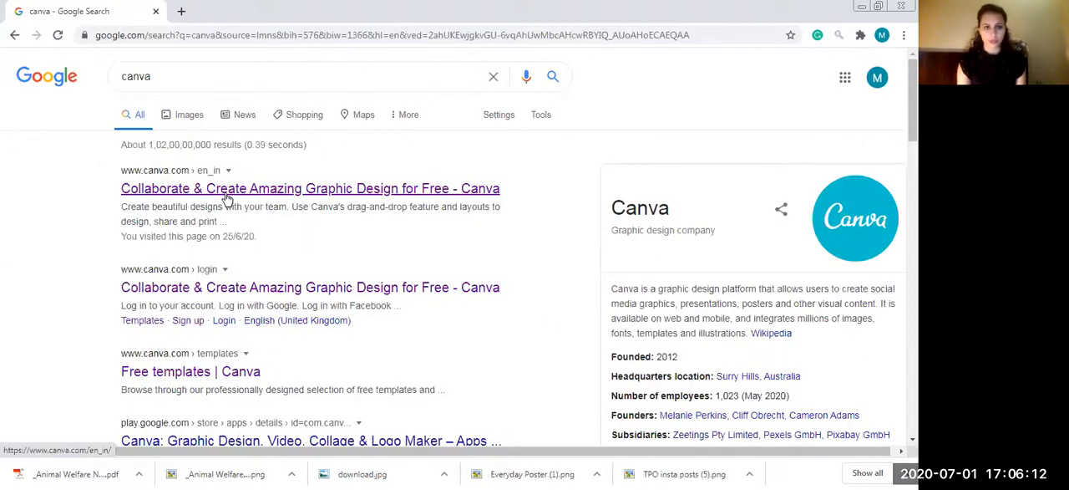
- Open canva.com in a new browser tab
click(181, 12)
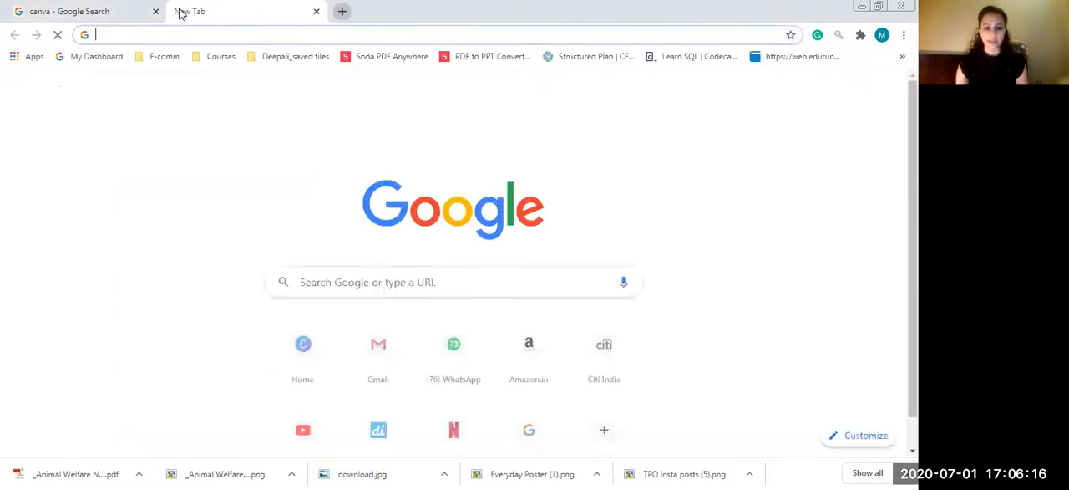
text(canva.com)
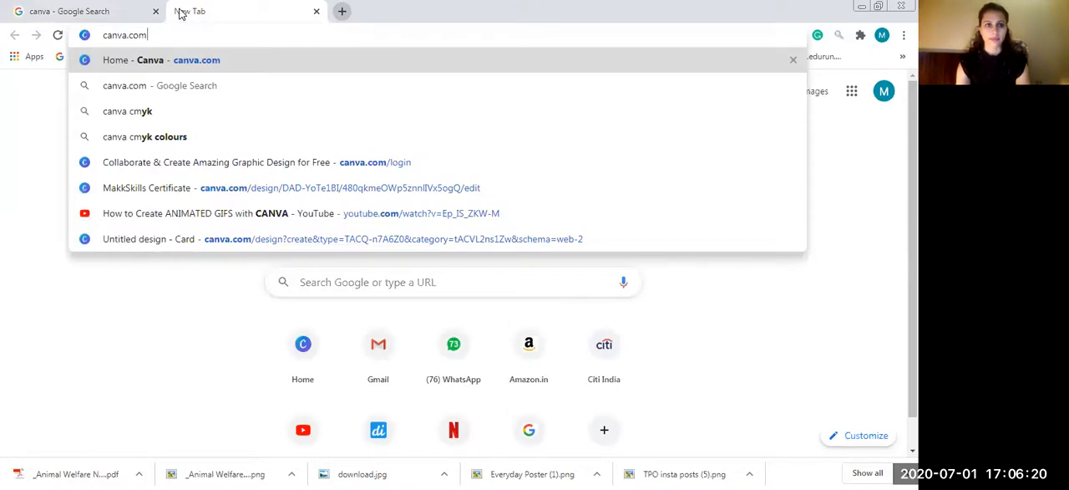
key(Return)
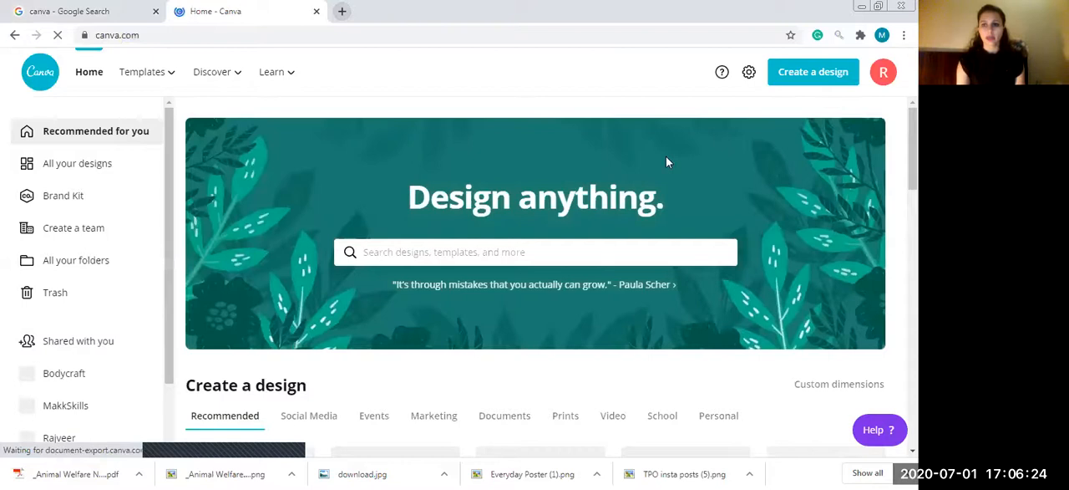
scroll(667, 162, down, 4)
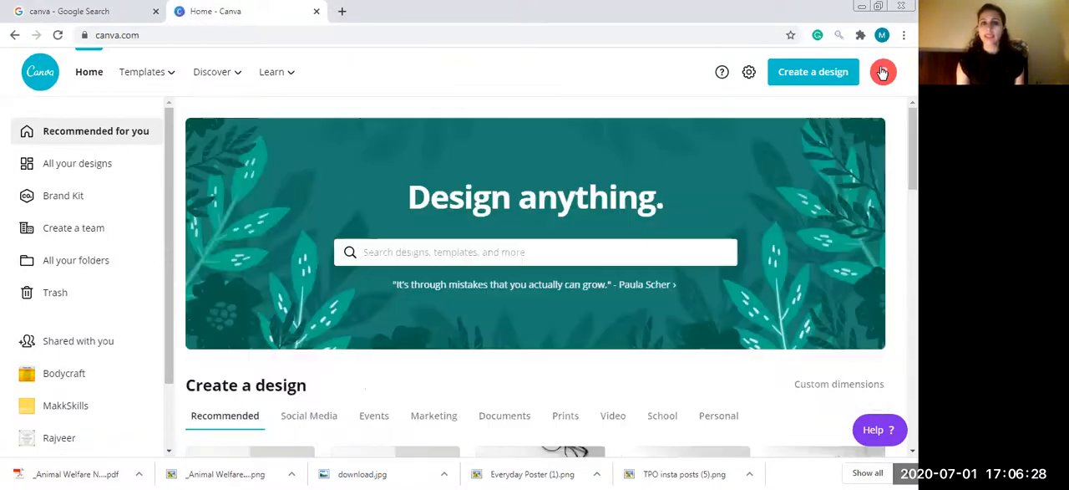
- Sign out of the current Canva account
click(883, 73)
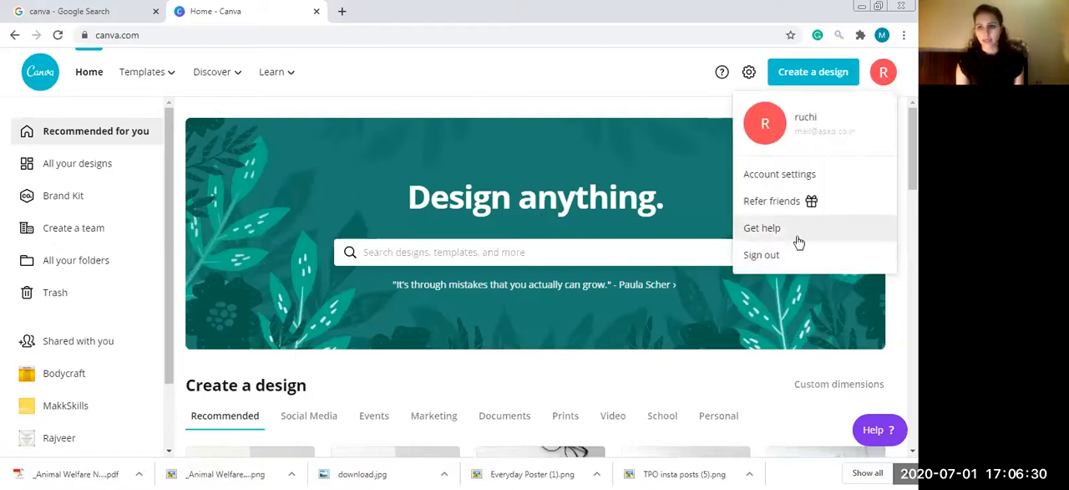
click(773, 257)
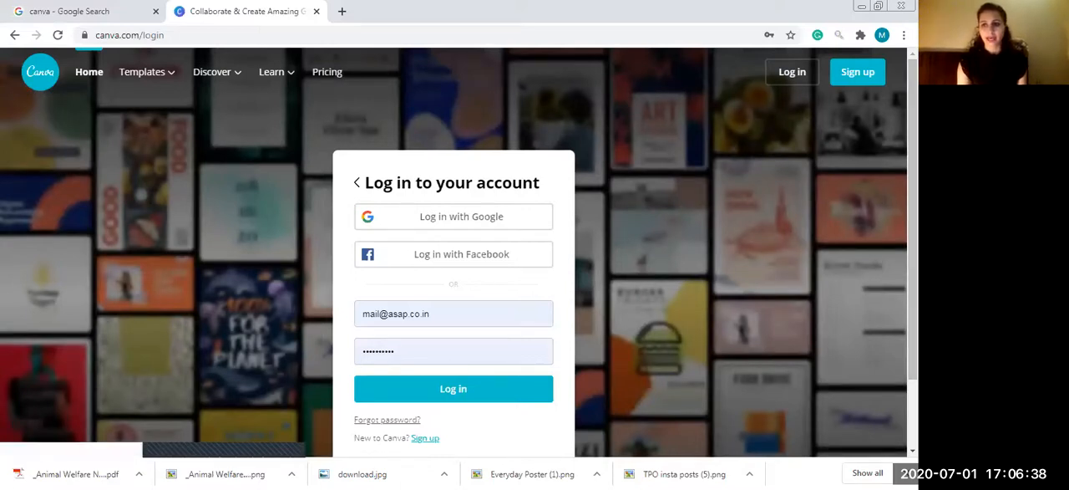
- Open the form for signing up for a new account with an email address
drag(913, 198, 914, 208)
scroll(454, 251, down, 1)
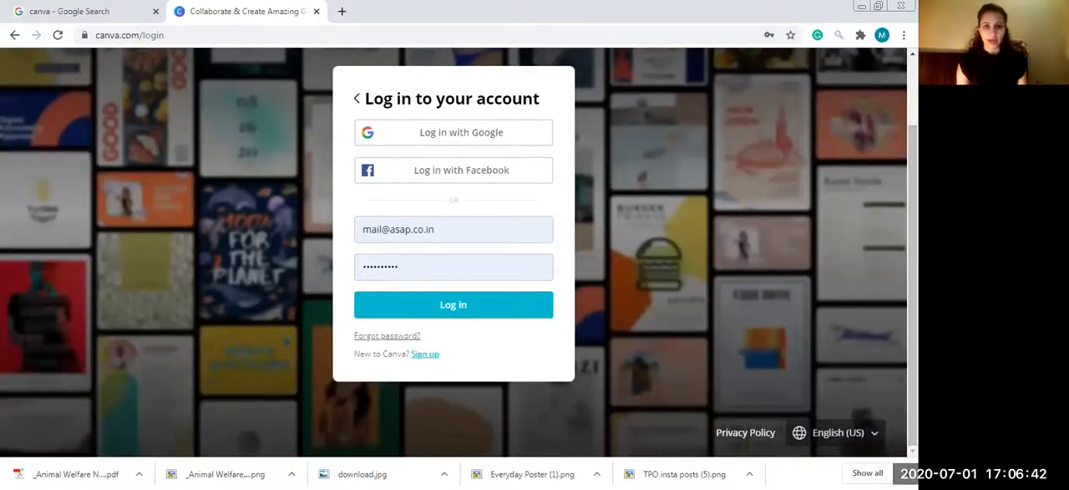
click(425, 353)
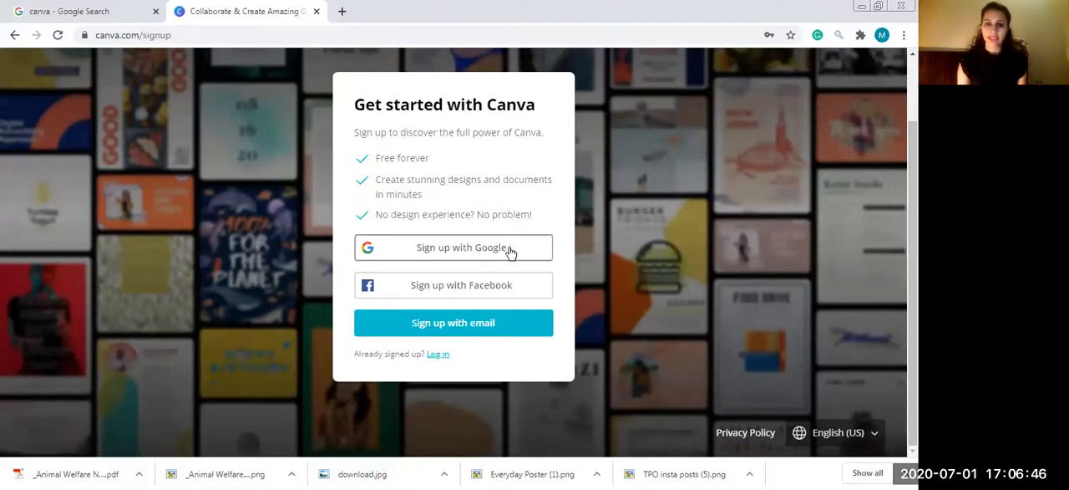
click(480, 336)
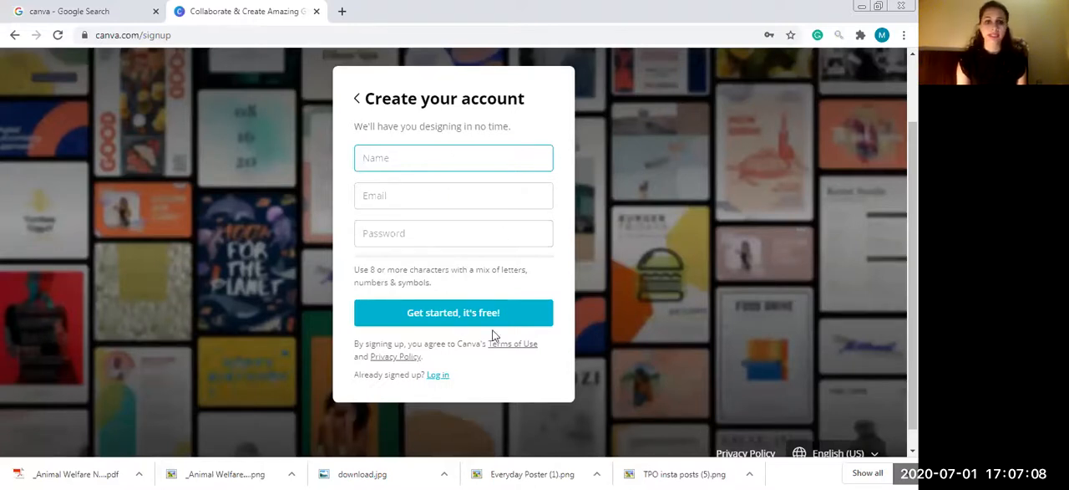
- Return from sign-up to the login form and log in with the prefilled account credentials
click(439, 375)
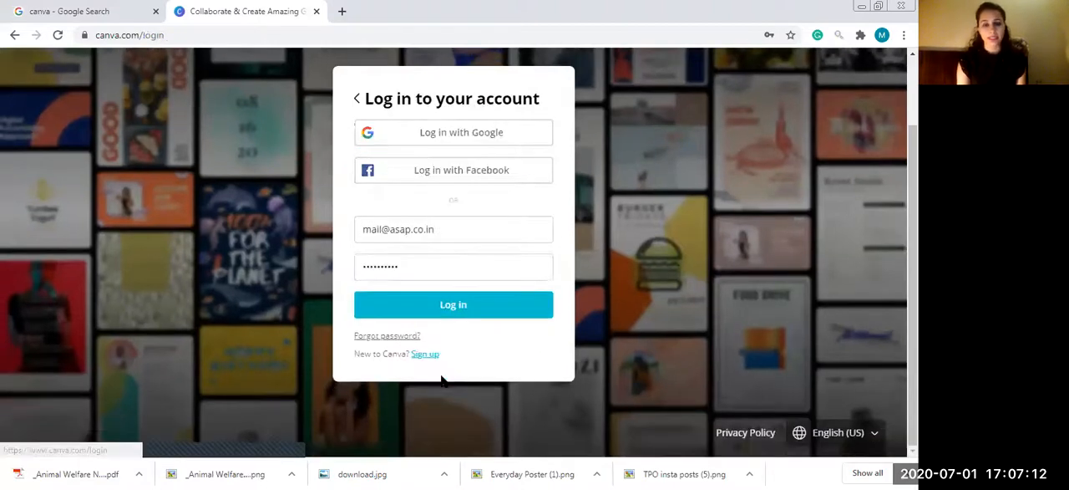
click(452, 305)
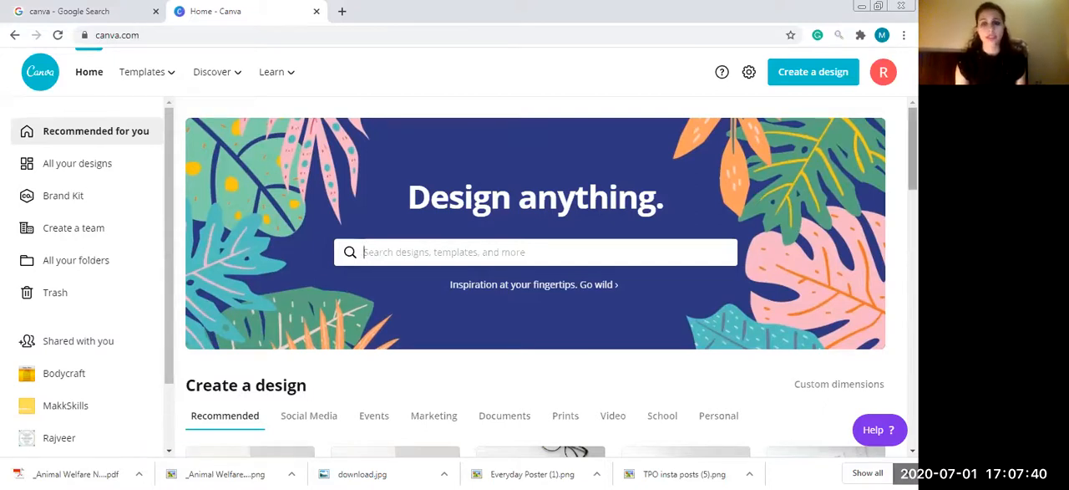
- Look through the home page's recent designs and Instagram post templates, and the Discover and Learn categories
scroll(536, 251, down, 2)
scroll(535, 251, up, 2)
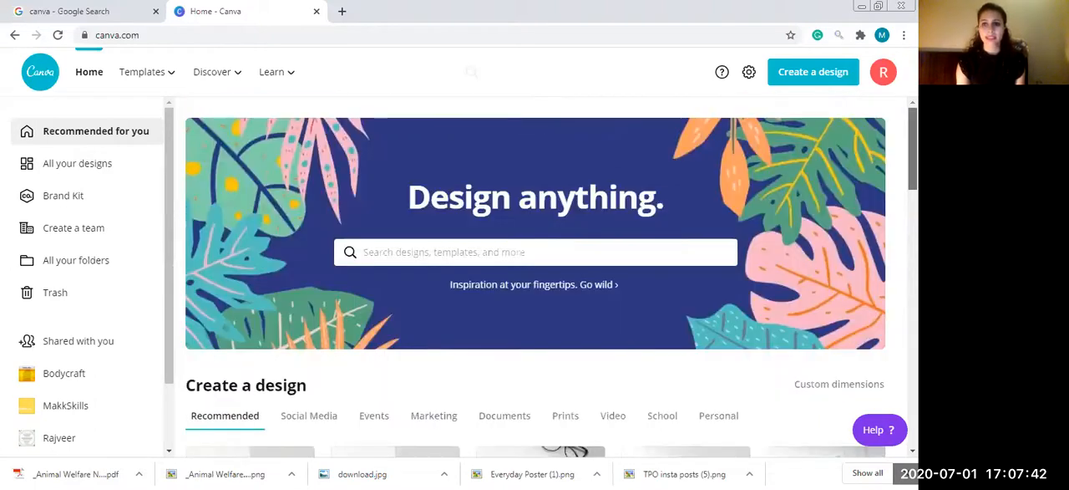
scroll(535, 251, down, 5)
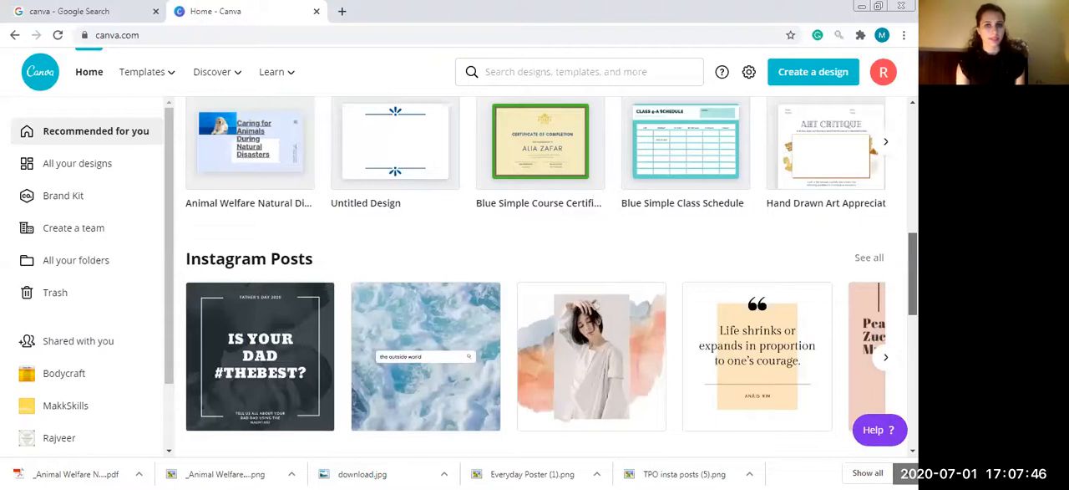
scroll(514, 225, up, 5)
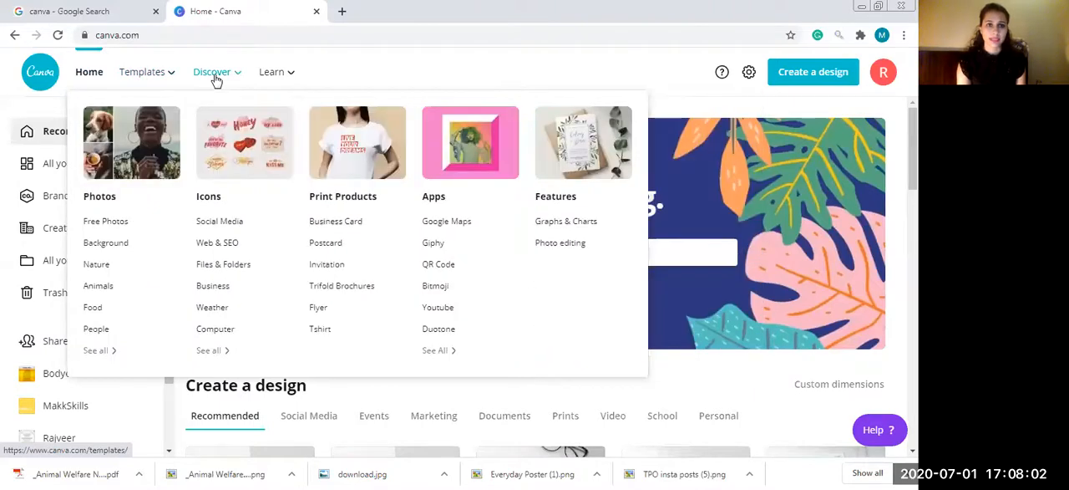
mouse_move(283, 78)
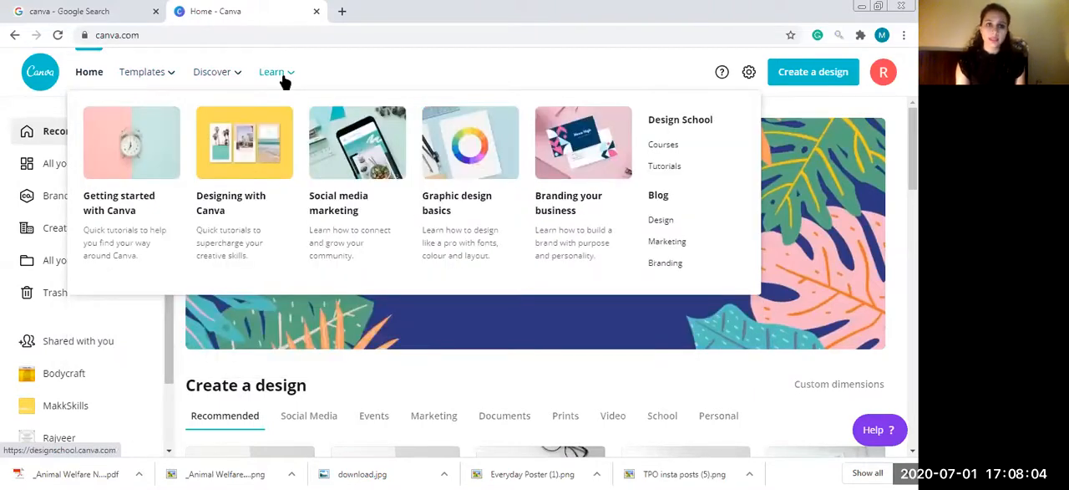
- Open the Lesson Plan collection from the Education templates
mouse_move(139, 80)
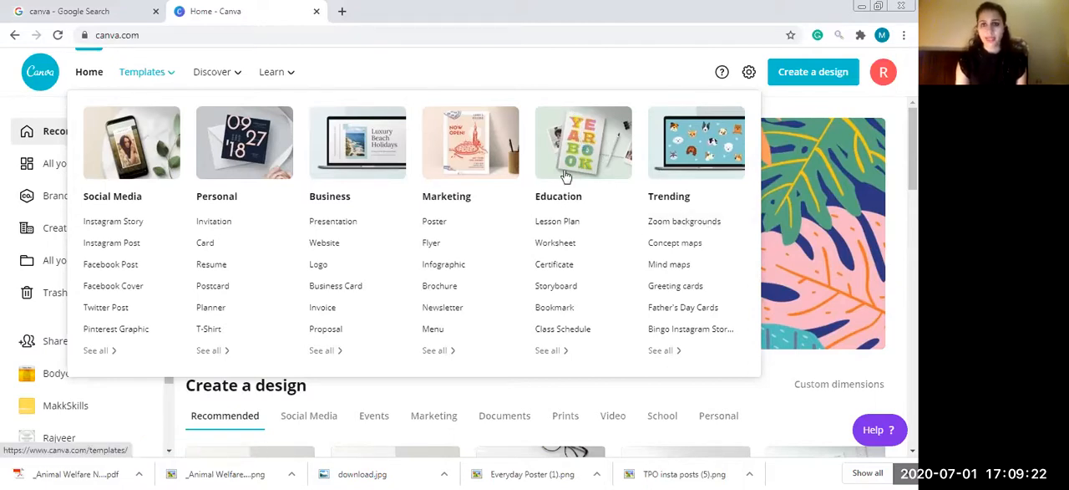
click(558, 222)
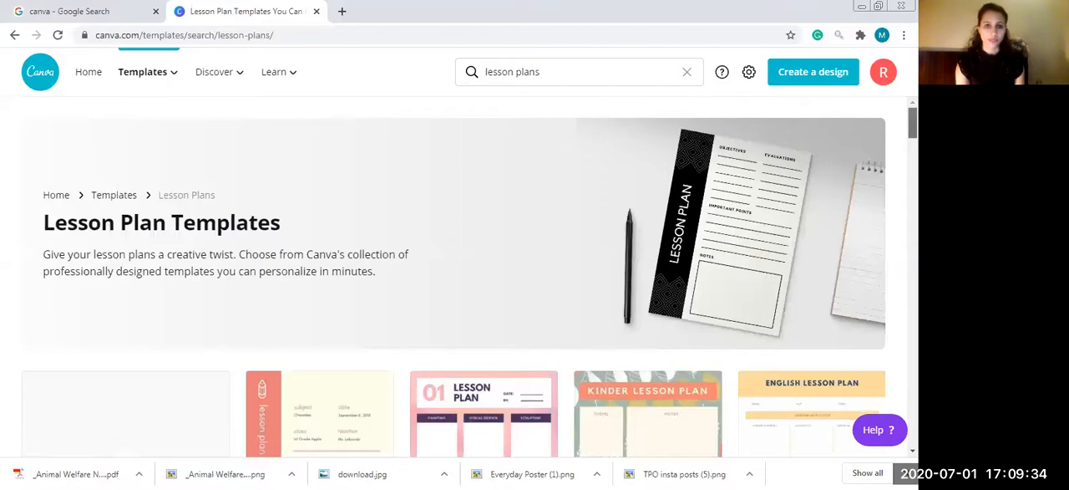
- Examine the range of layouts offered in the lesson plan template collection
scroll(454, 276, down, 5)
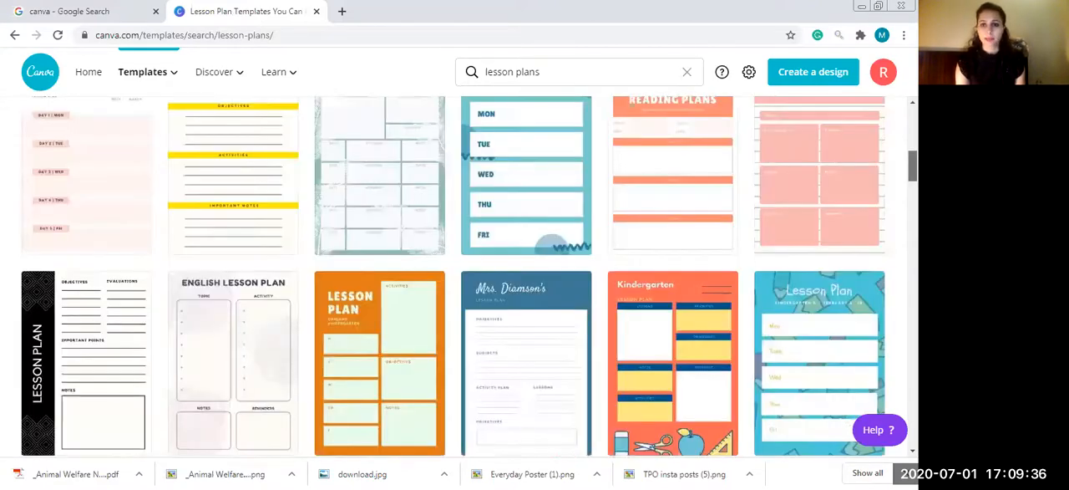
scroll(454, 275, down, 5)
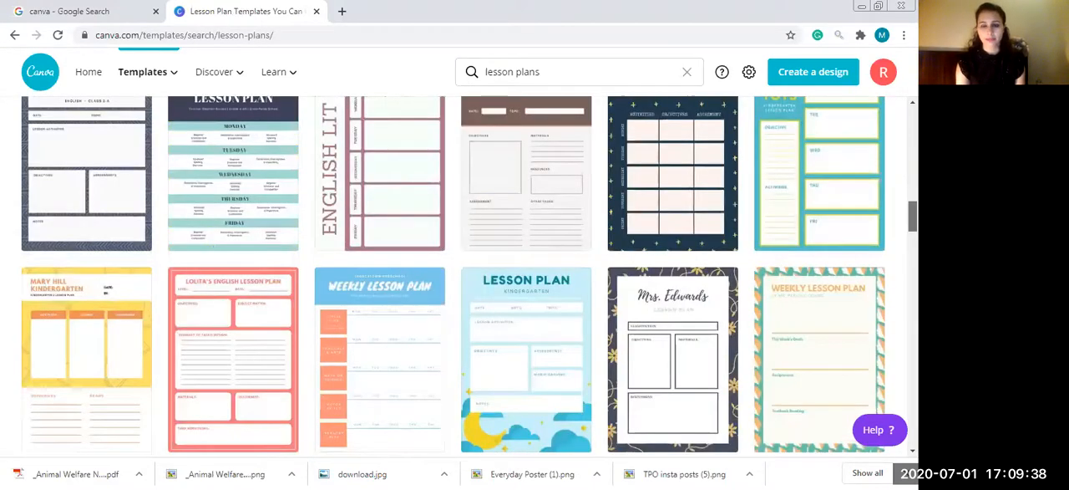
scroll(679, 243, up, 1)
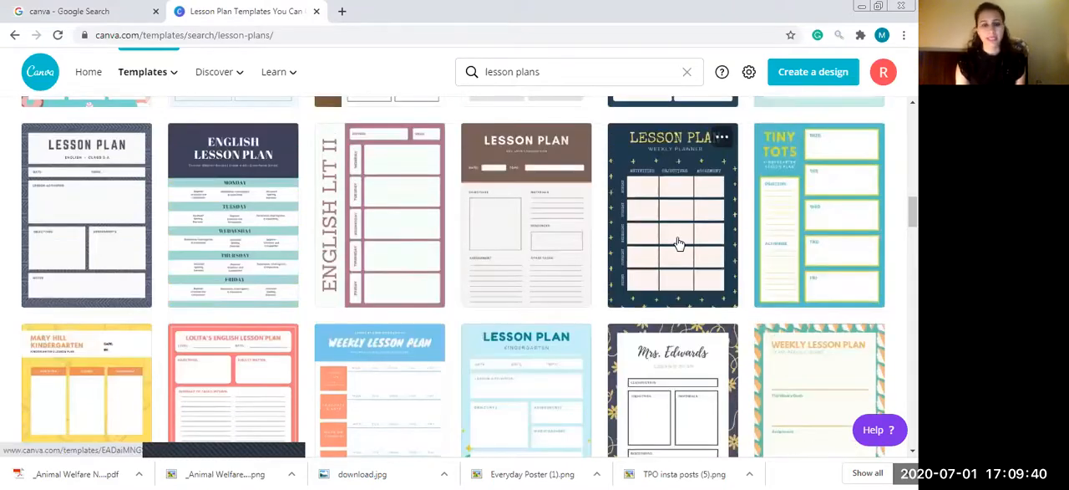
scroll(458, 277, down, 5)
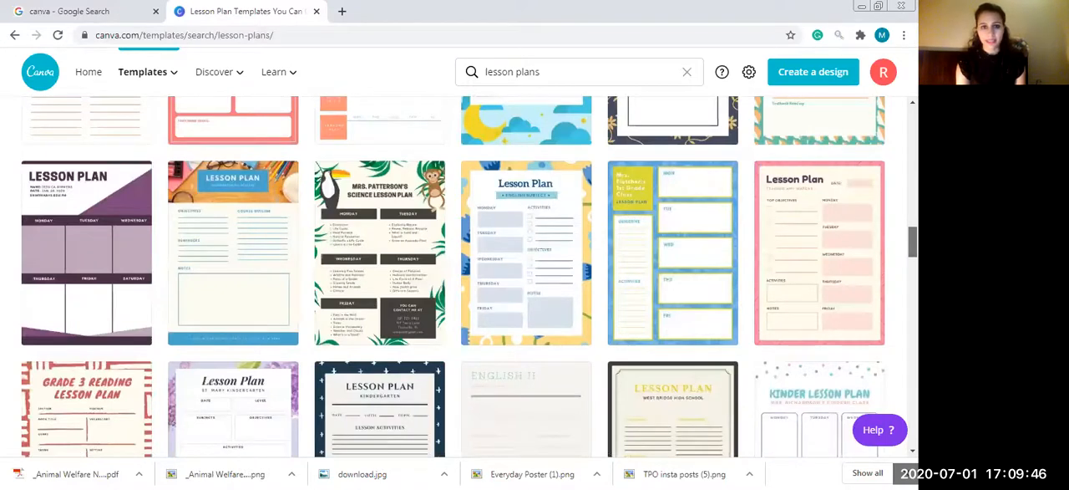
scroll(458, 277, down, 3)
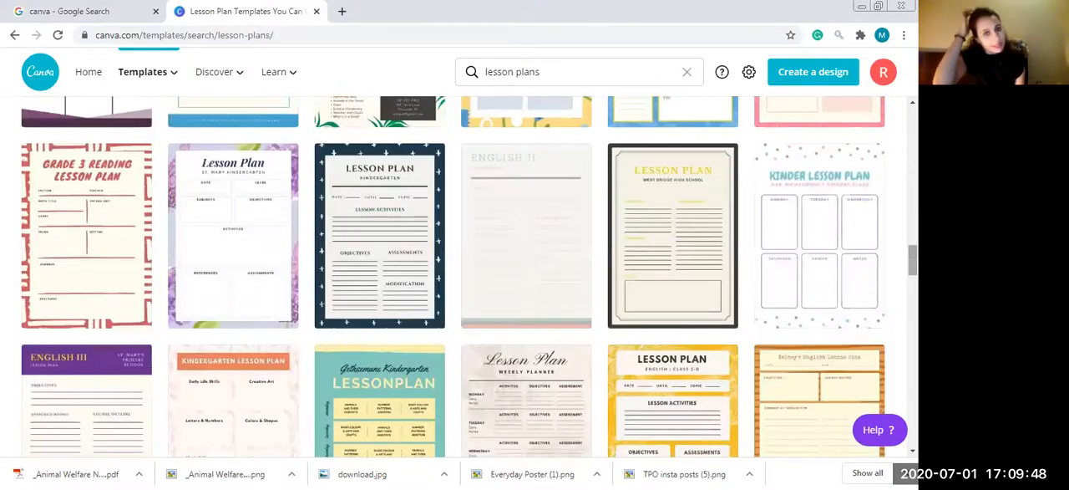
scroll(458, 277, down, 3)
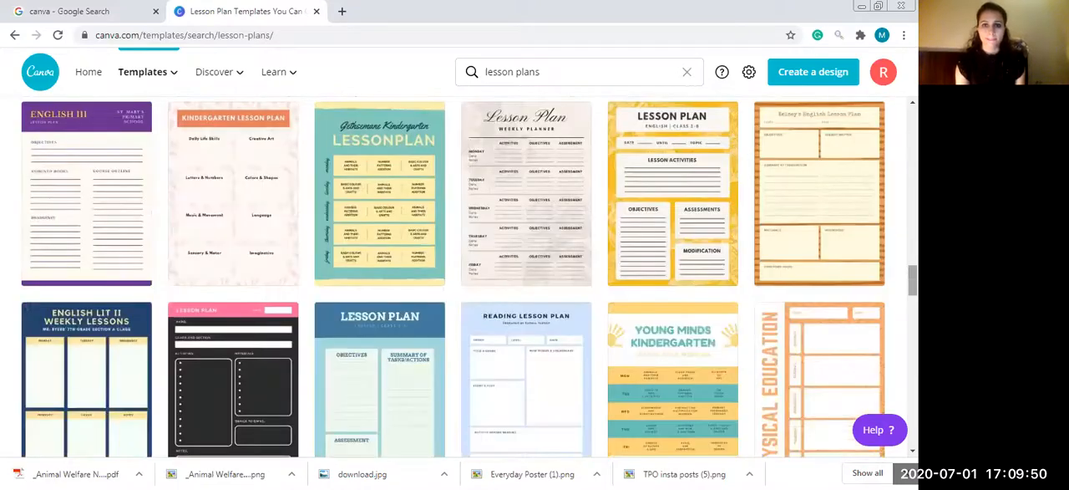
scroll(458, 277, down, 3)
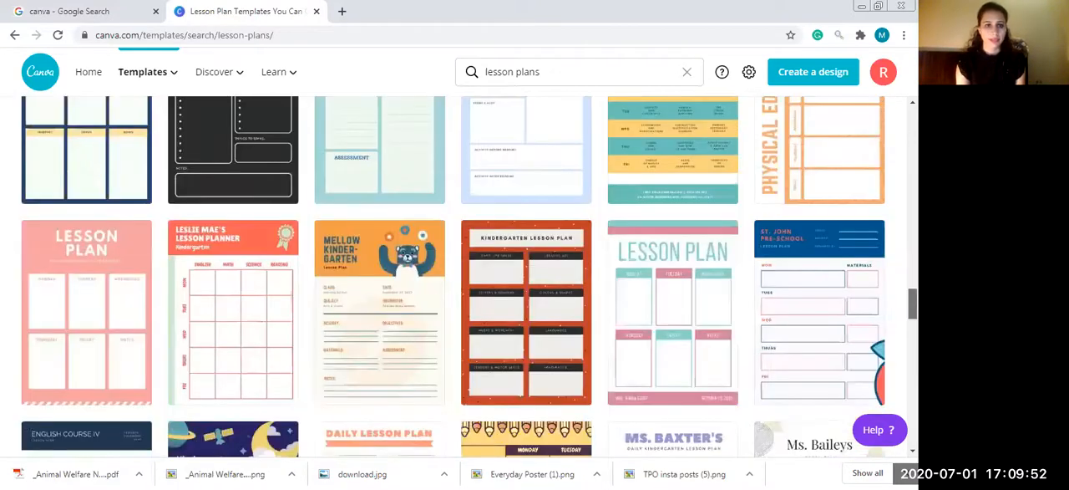
scroll(459, 276, down, 4)
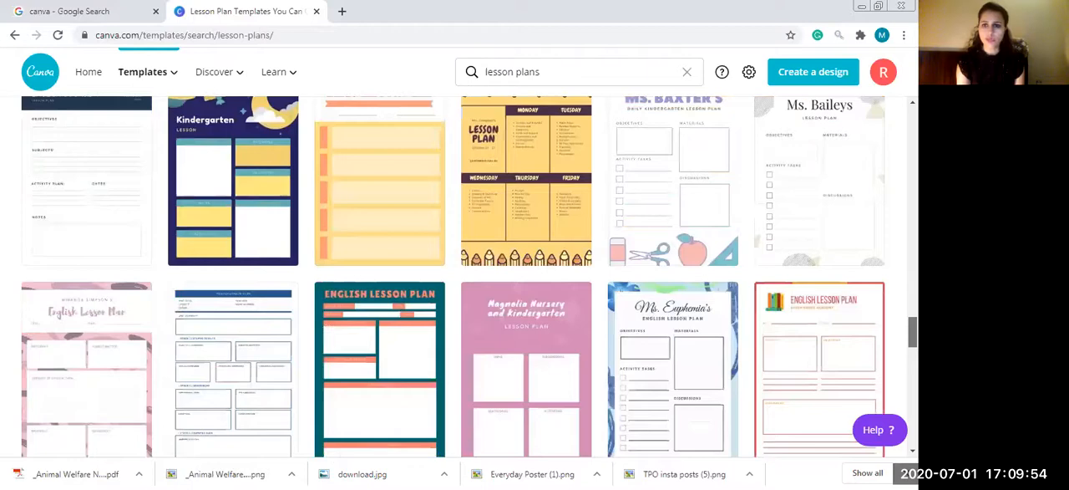
scroll(459, 276, down, 5)
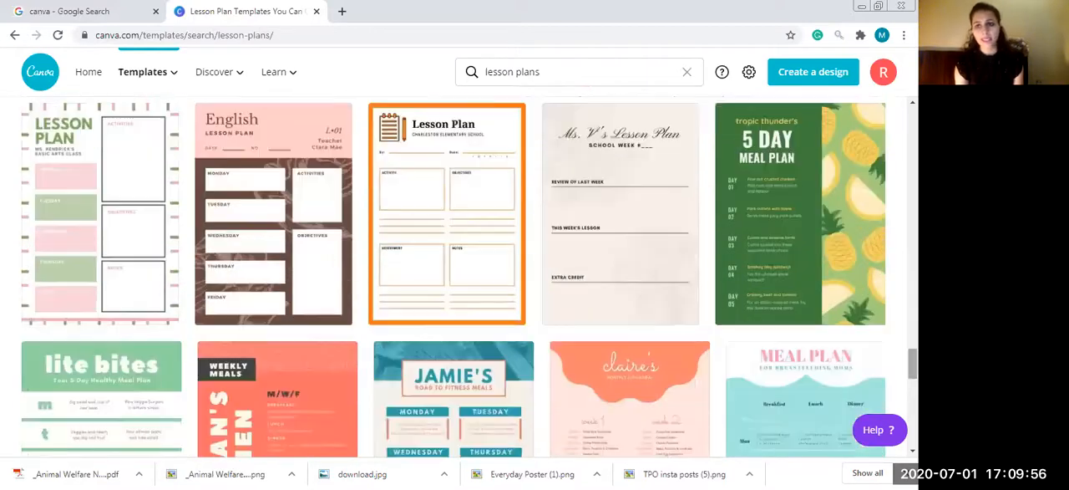
scroll(459, 277, down, 2)
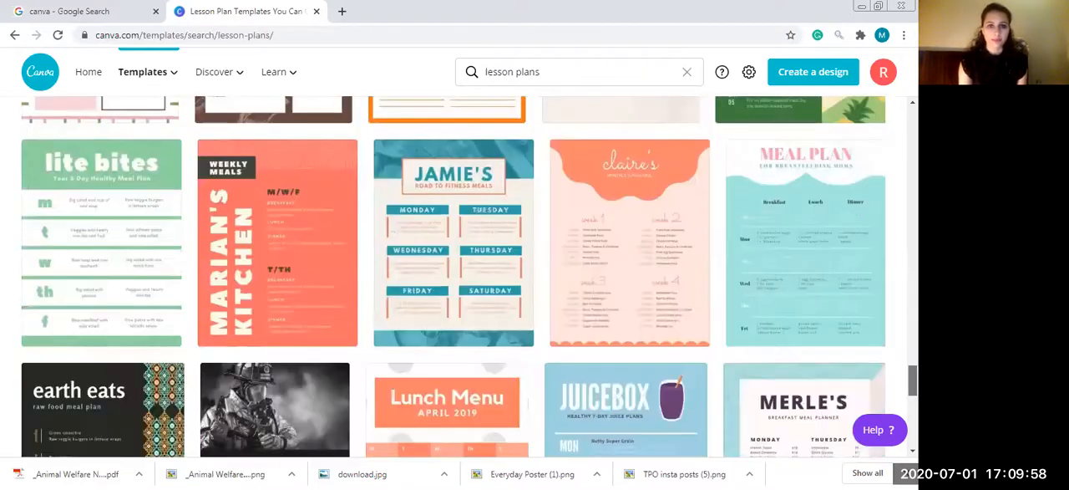
- Open the teal and orange fitness meal plan menu template with the Monday to Saturday layout
scroll(448, 303, up, 1)
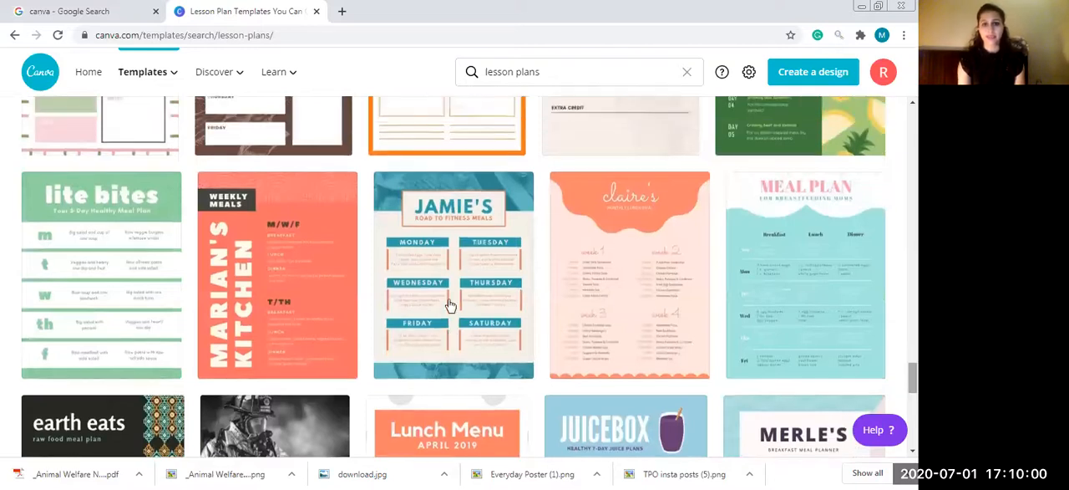
click(448, 305)
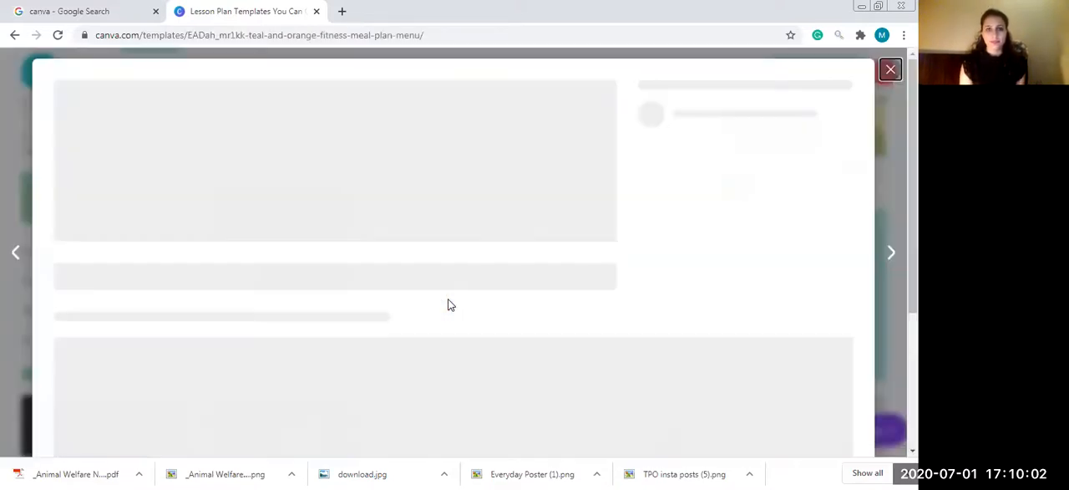
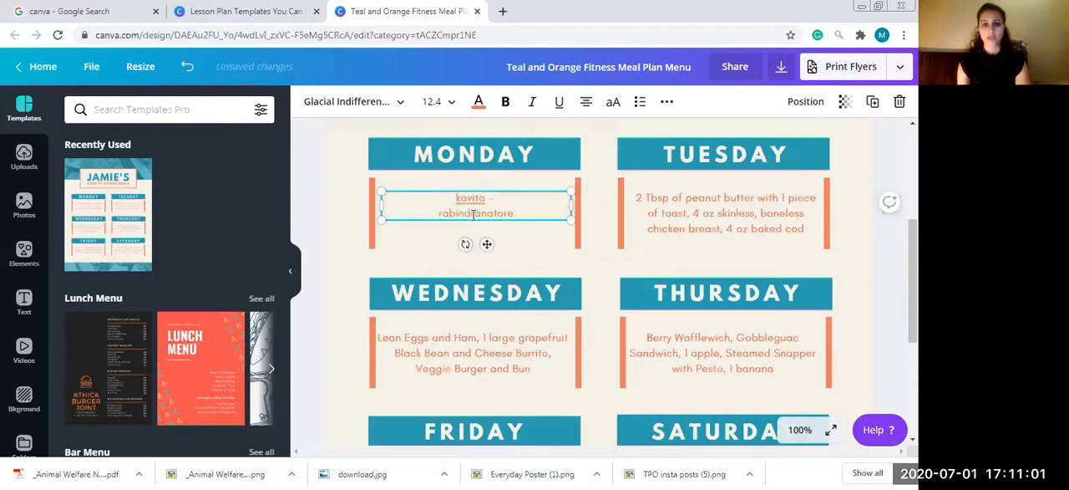
- Replace the second line of the Monday text with "rabindranath tagore story"
drag(515, 212, 423, 216)
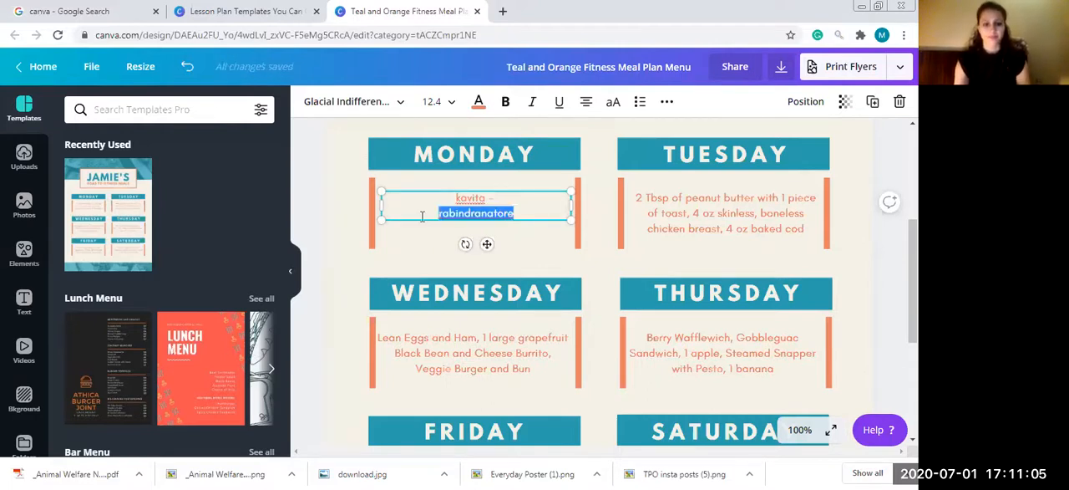
text(rabindranath taga)
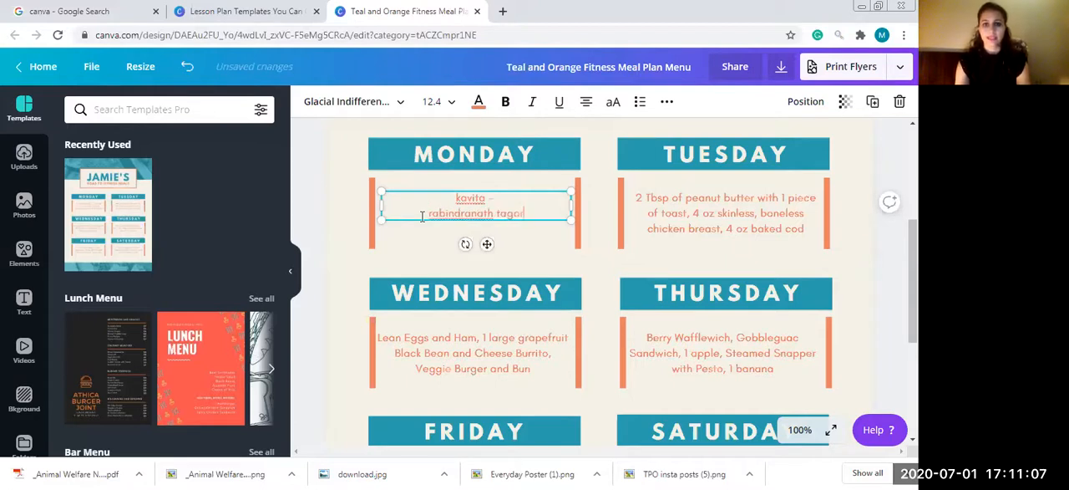
text(re story)
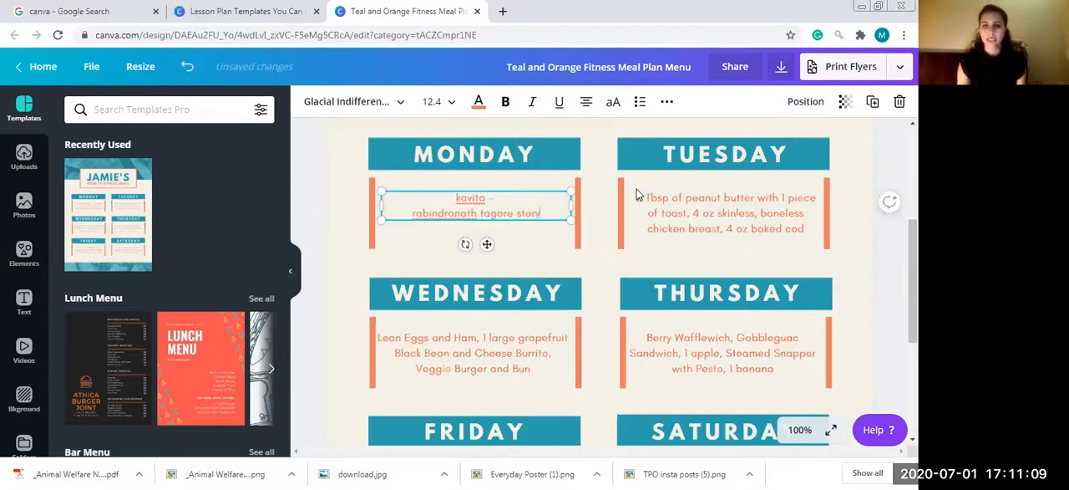
- Replace the meal text under Tuesday with "Hindi grammar"
click(719, 218)
click(720, 217)
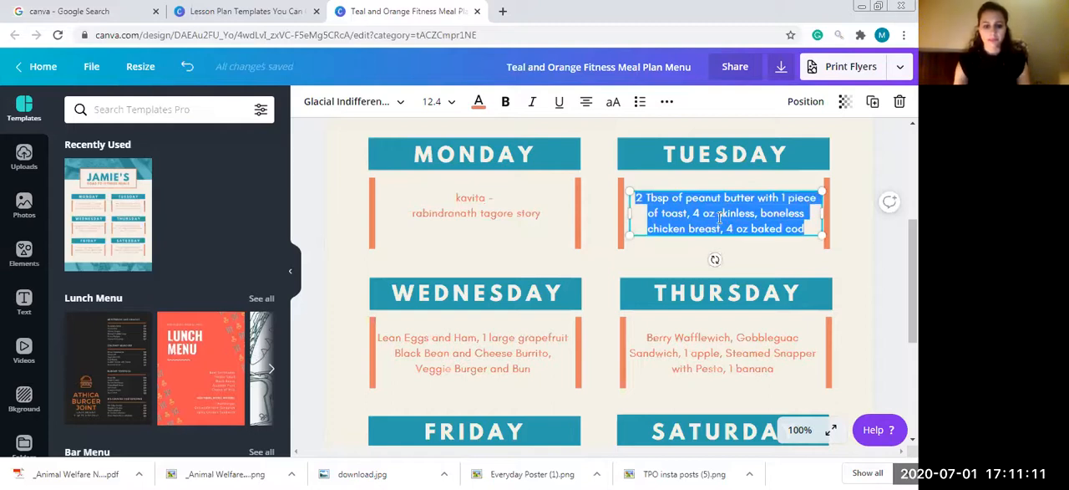
key(BackSpace)
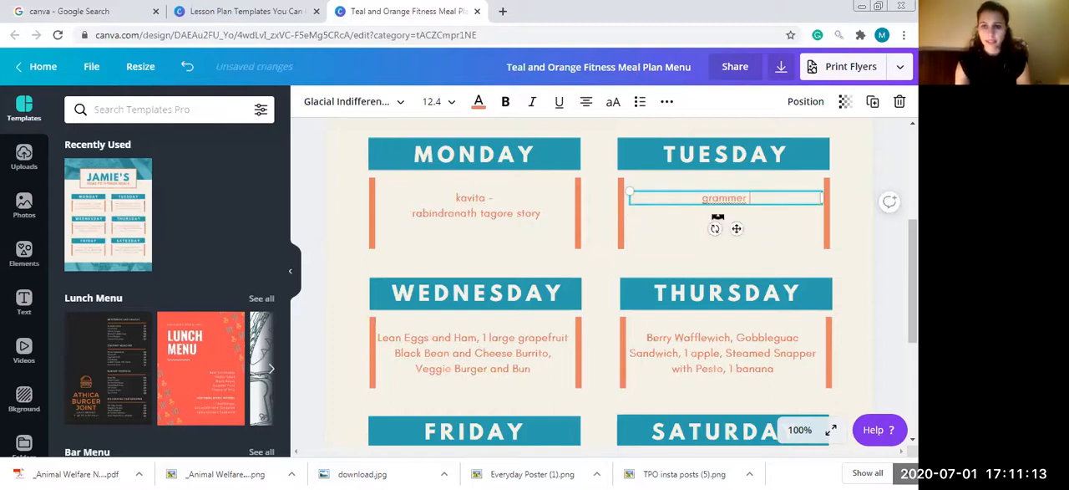
text(Hindi )
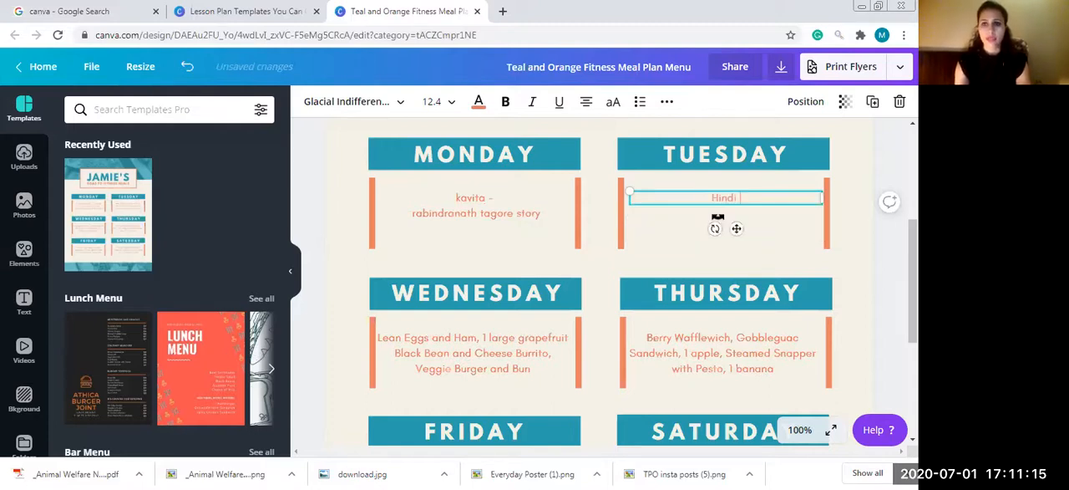
text(gramma)
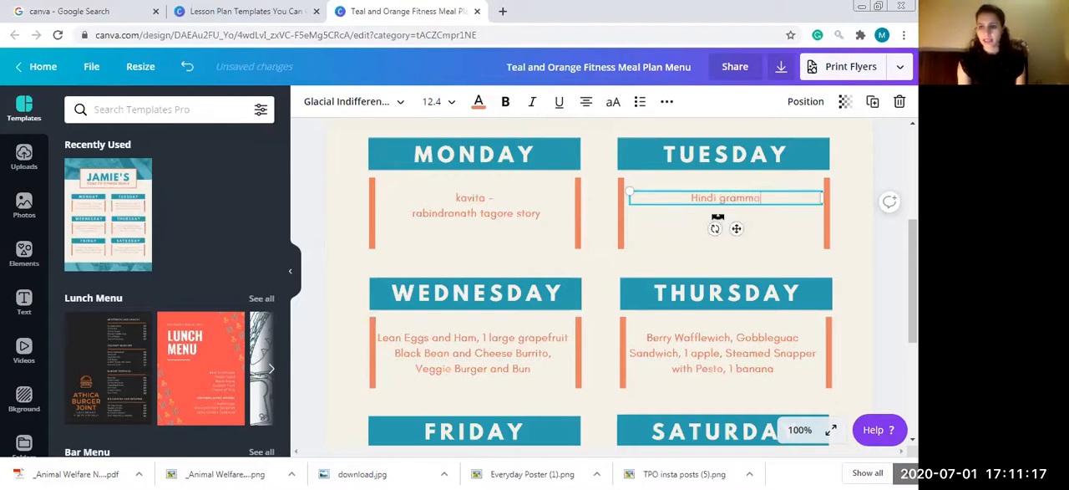
- Replace all of the meal text under Saturday with "holiday"
scroll(602, 284, down, 3)
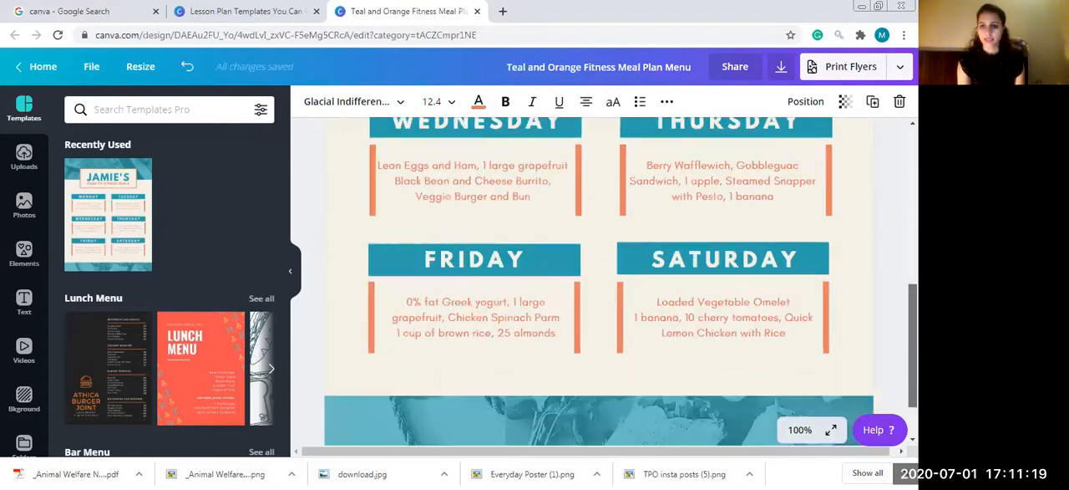
scroll(668, 363, up, 1)
triple_click(667, 358)
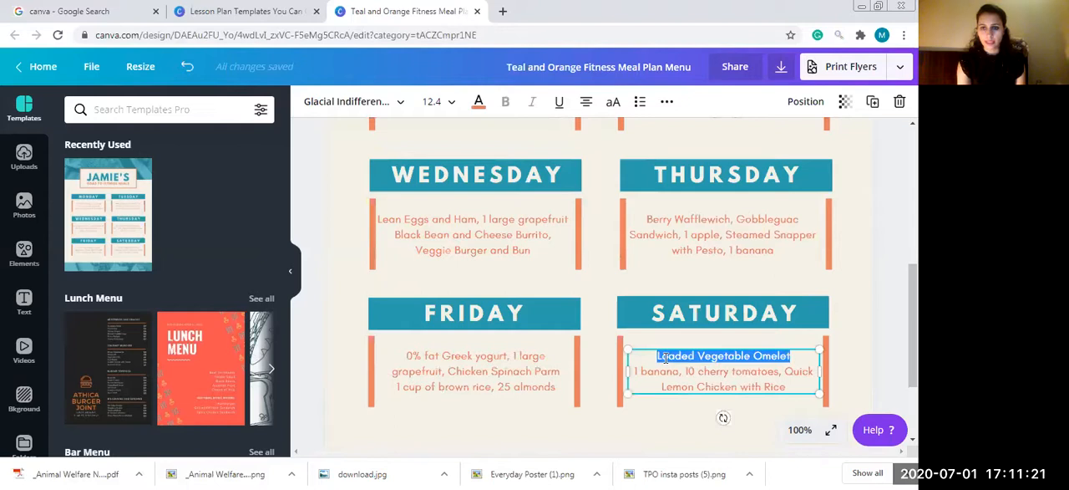
drag(658, 357, 666, 357)
key(ctrl+a)
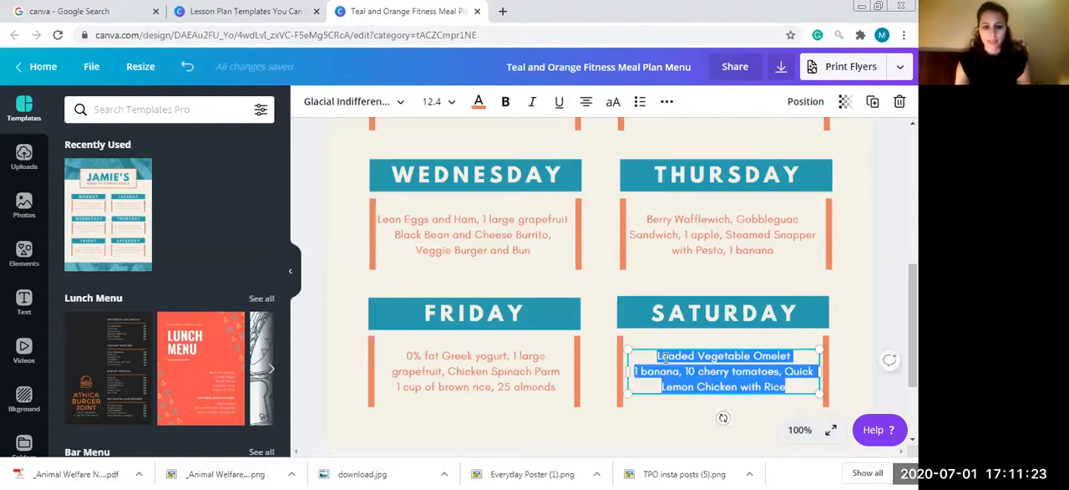
text(holida)
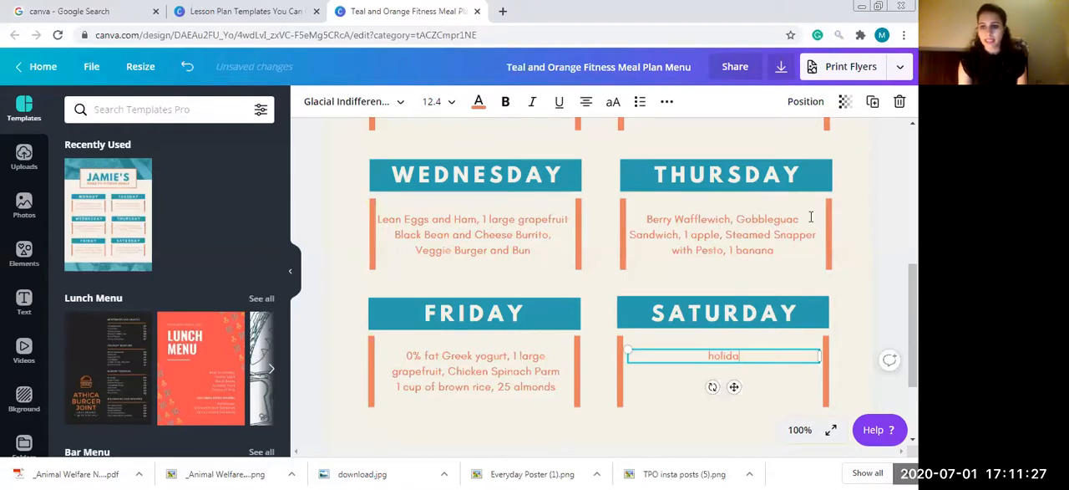
- Go back to the title area and set the page zoom to 50%
scroll(599, 284, up, 3)
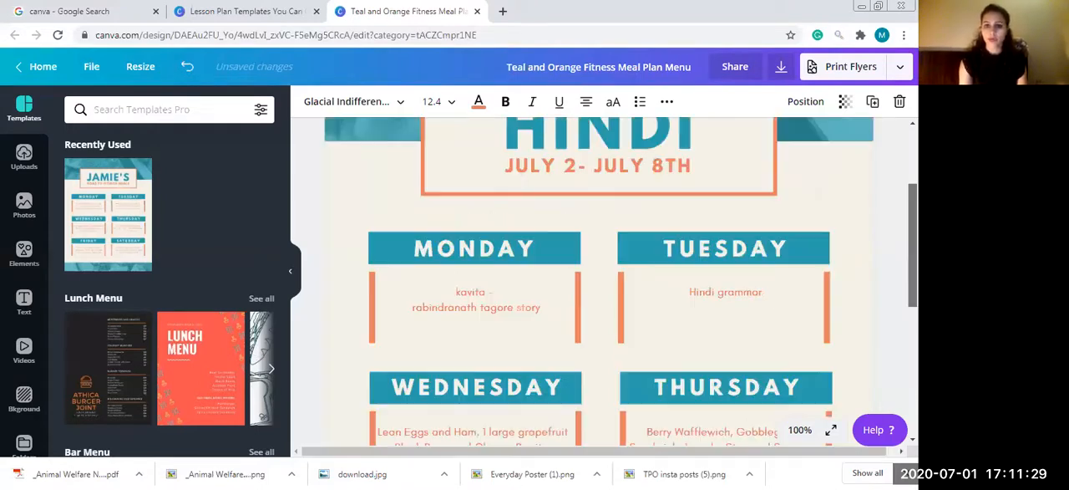
scroll(599, 284, up, 1)
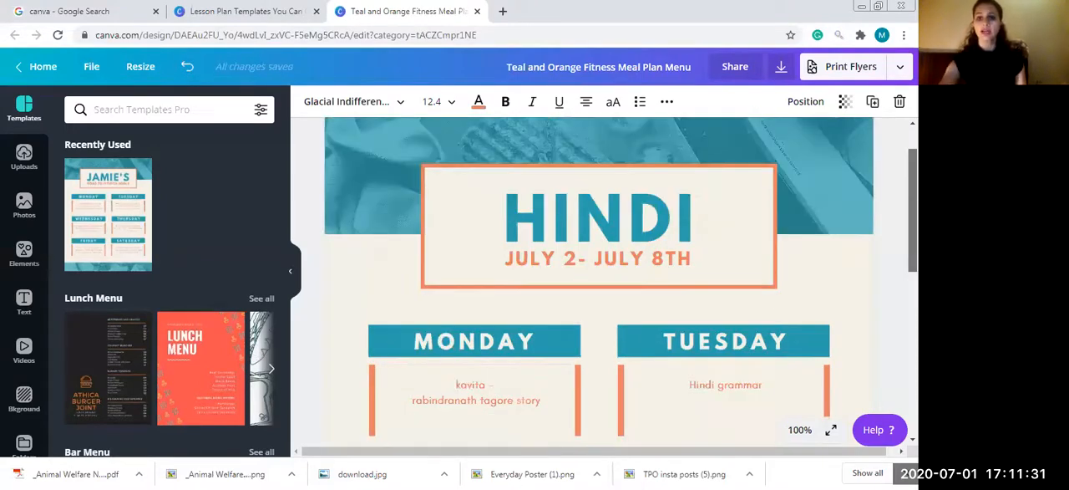
scroll(599, 284, up, 1)
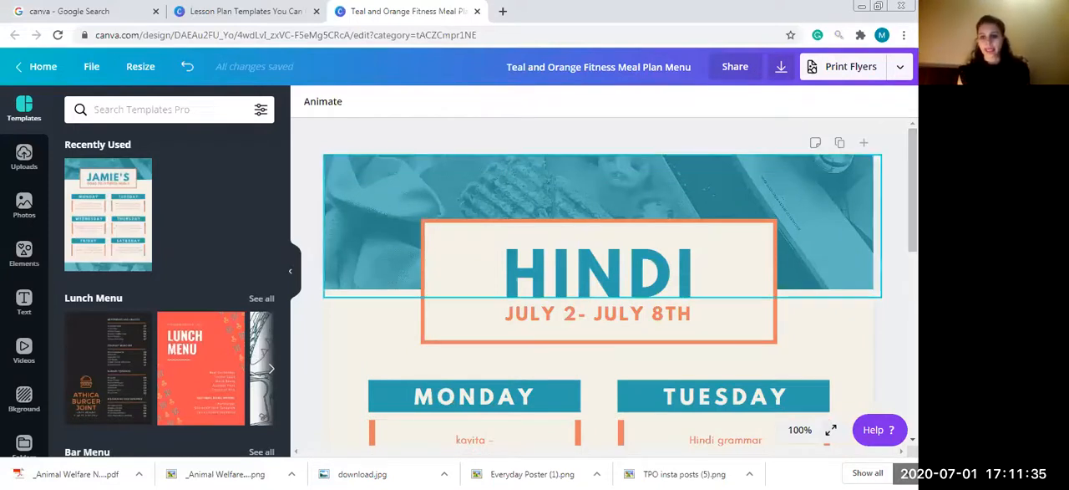
click(799, 429)
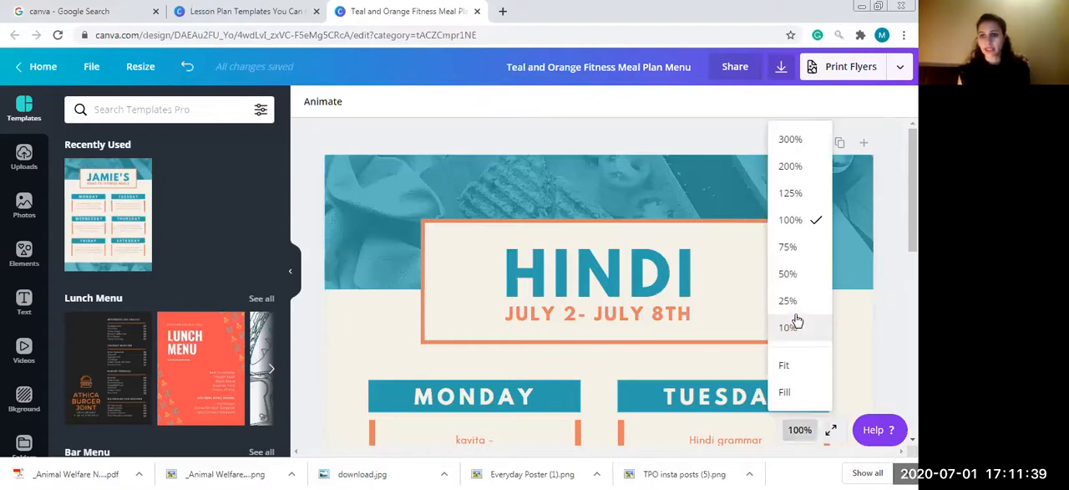
click(792, 274)
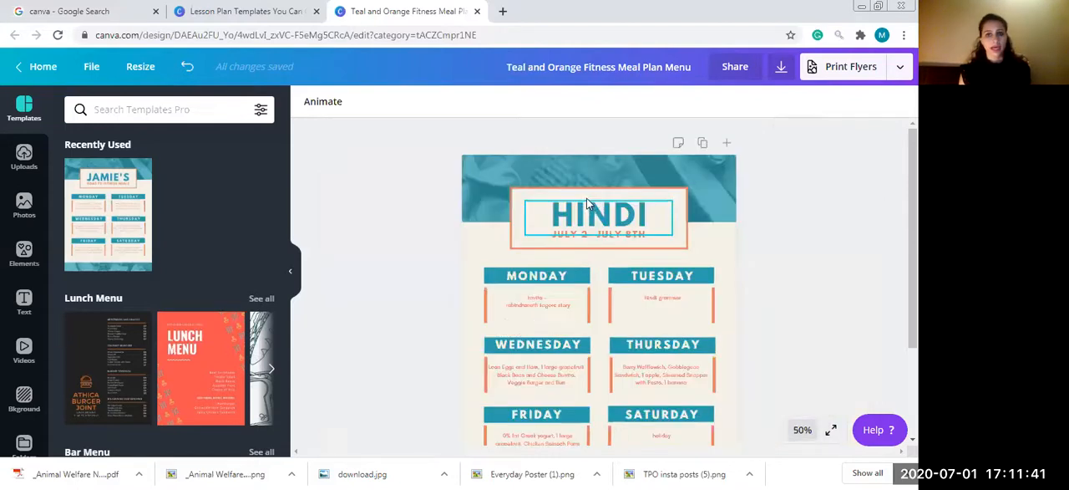
- Try replacing the HINDI title with "ENGLISH" and undo the text change
double_click(592, 222)
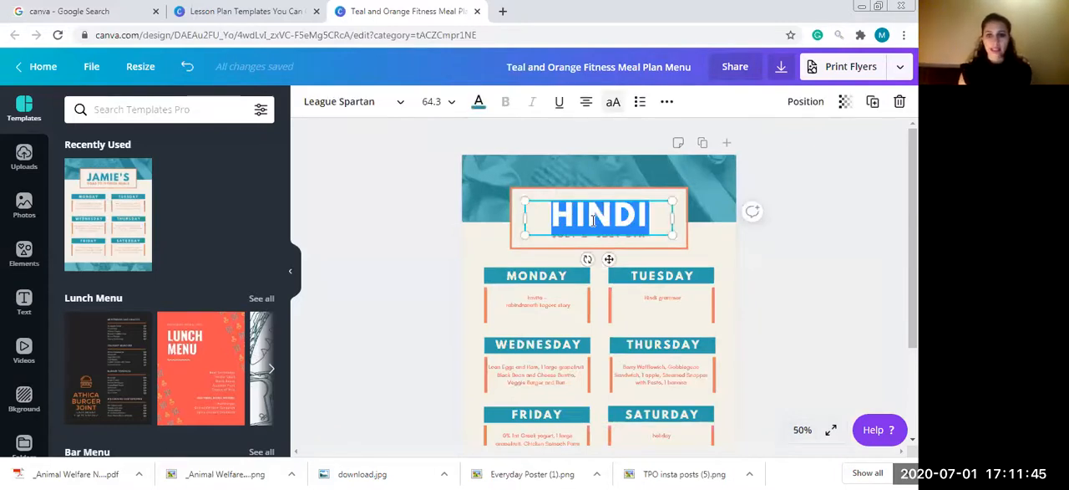
text(ENGLISH)
double_click(608, 217)
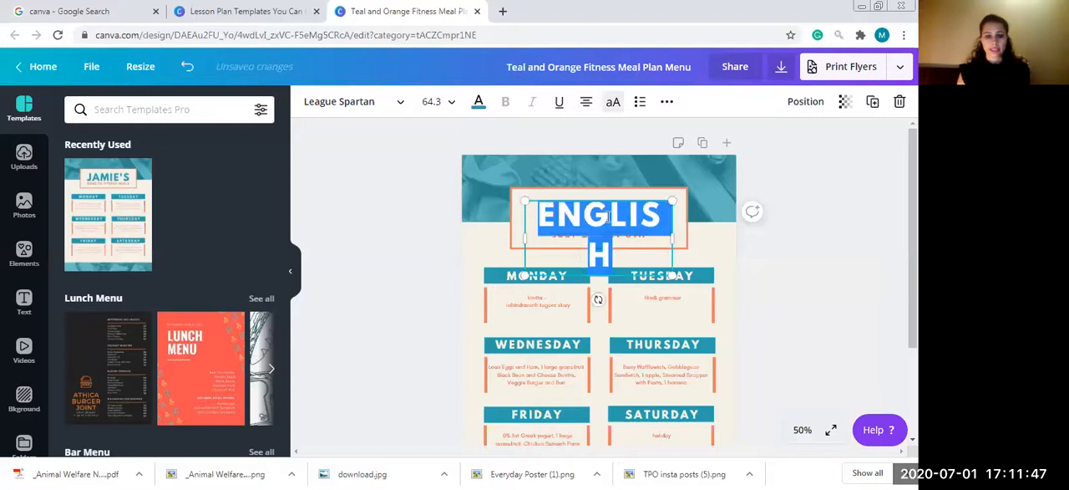
key(ctrl+z)
key(ctrl+z)
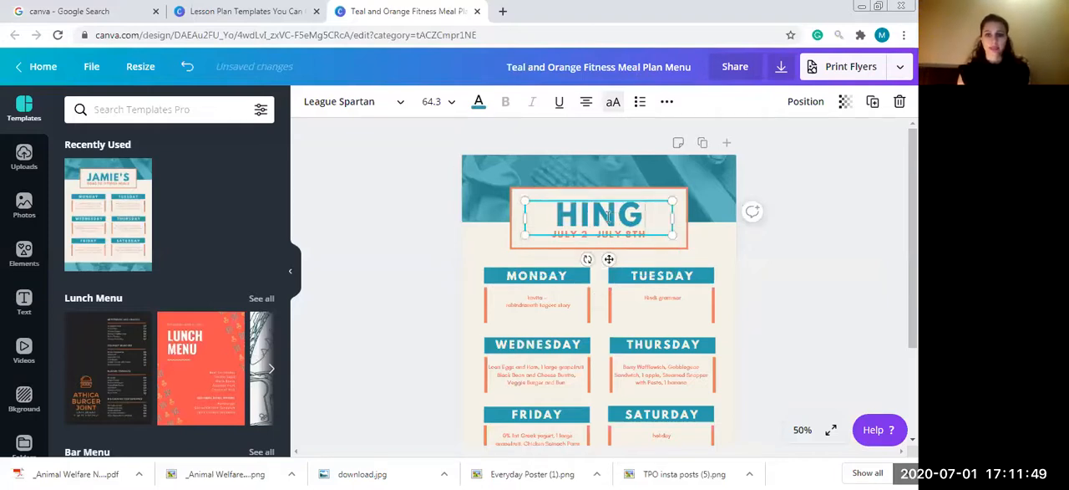
key(ctrl+z)
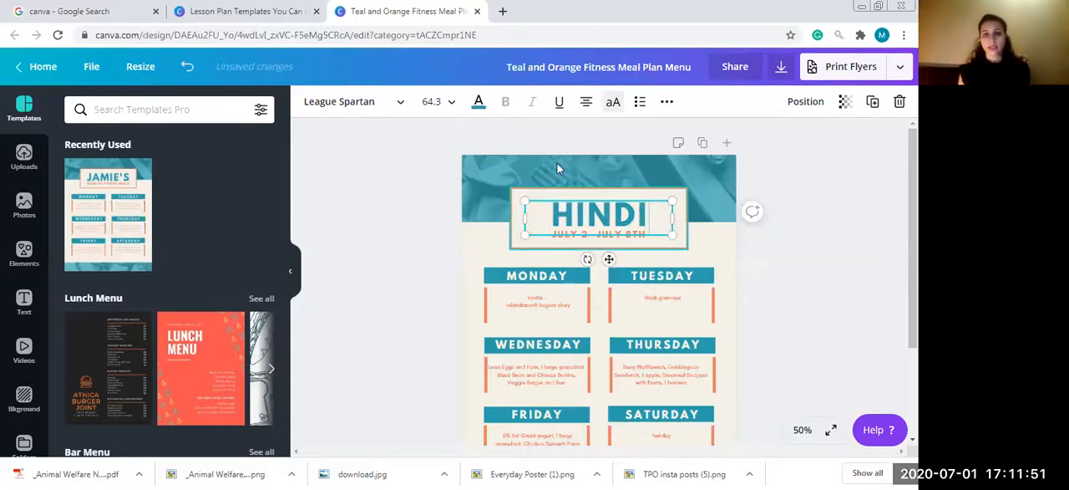
- Change the HINDI title's text color to the dark red brand color
click(478, 104)
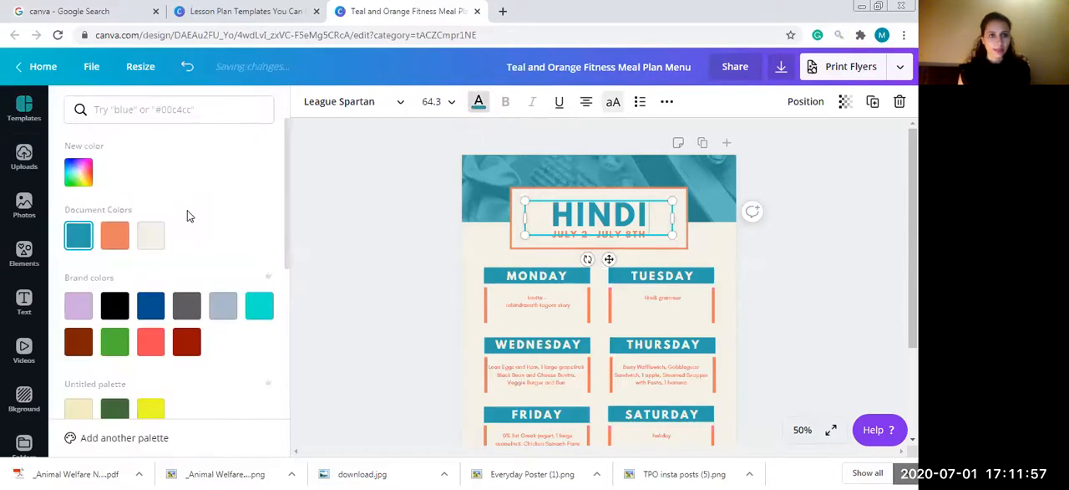
click(114, 309)
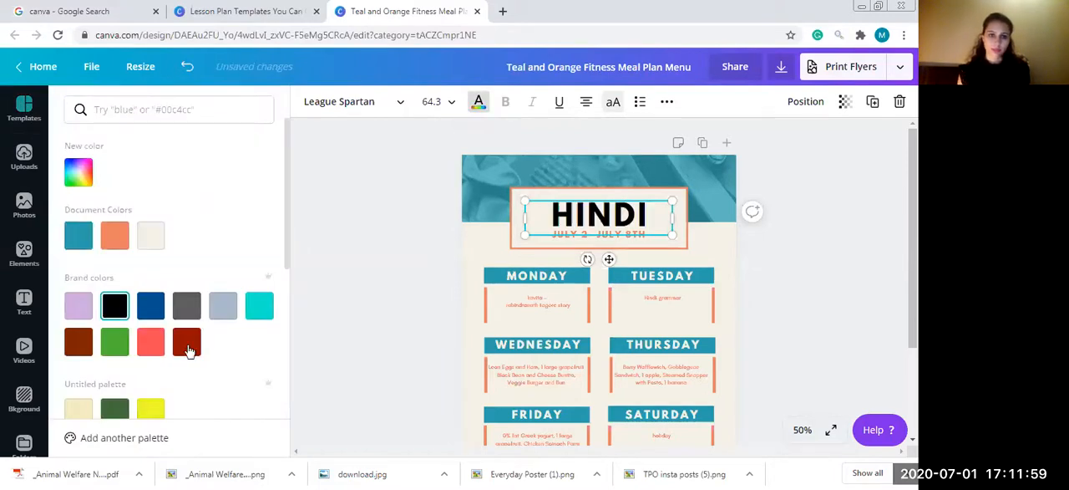
click(258, 307)
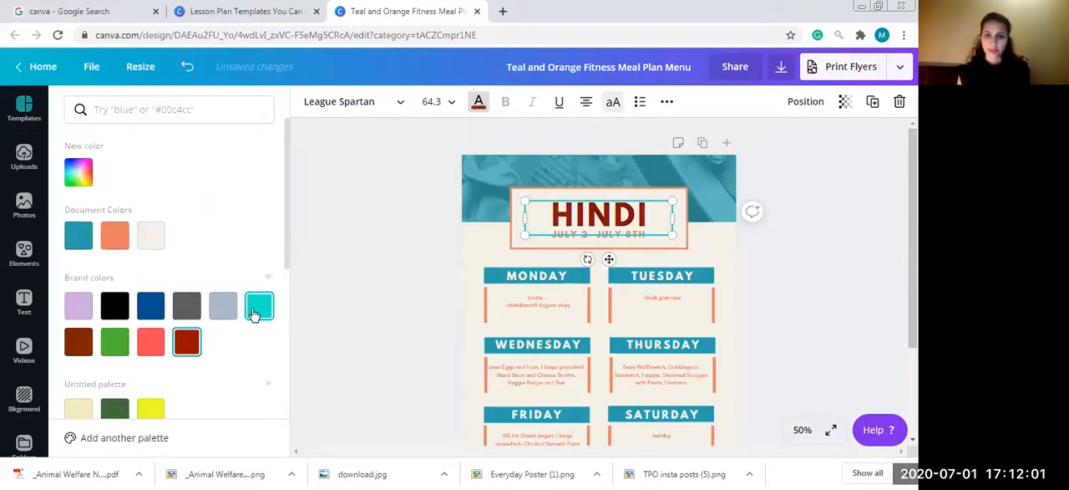
click(186, 342)
click(477, 103)
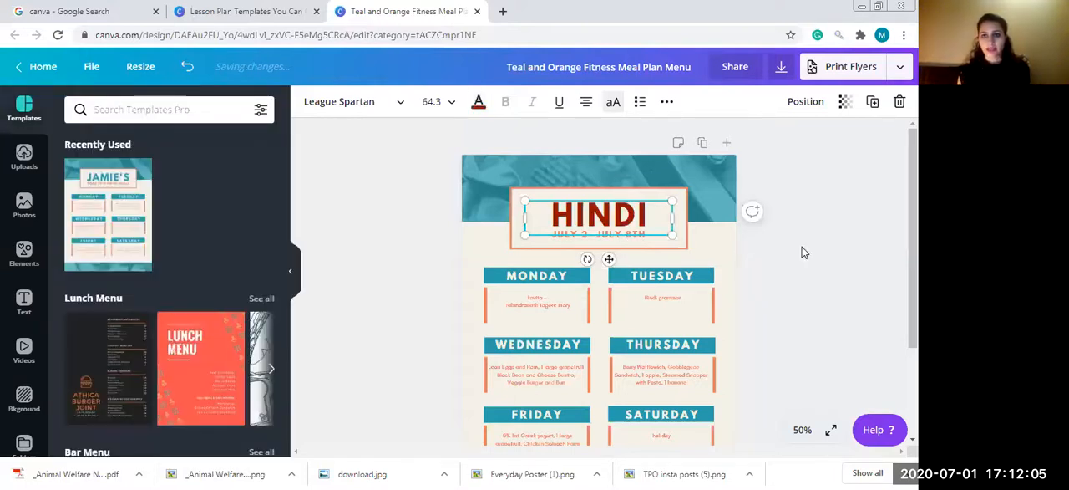
- Set the font size of the July 2 - July 8th date line to 25 and deselect it
click(620, 235)
click(621, 235)
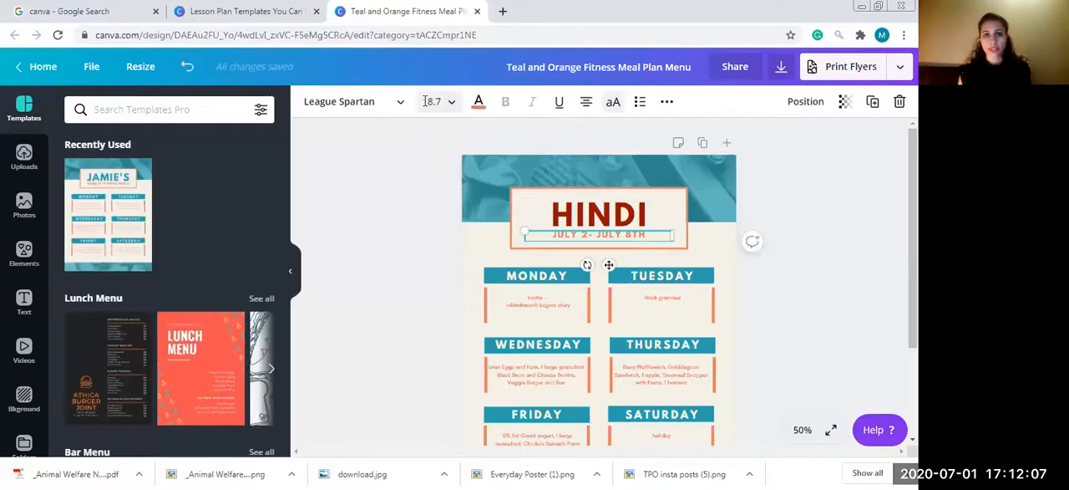
click(430, 101)
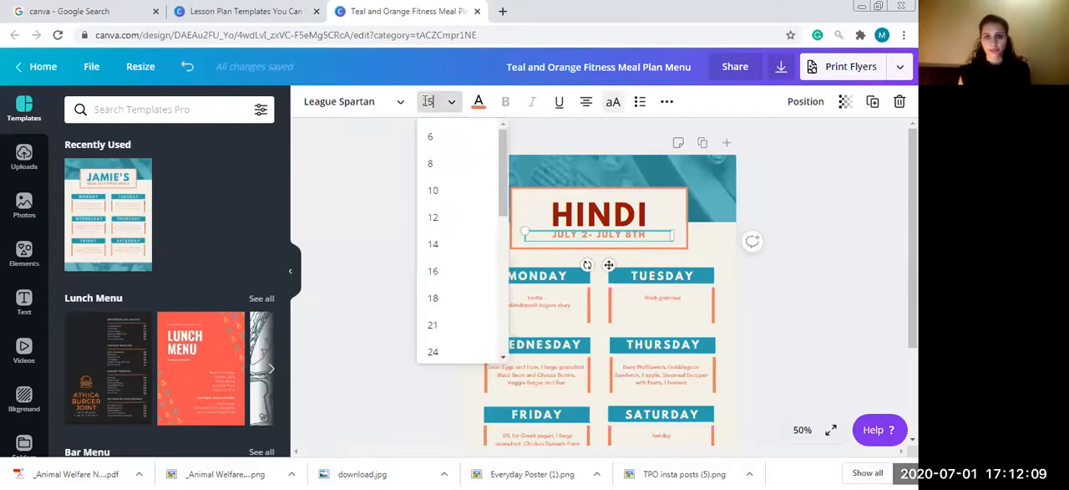
text(25)
key(Return)
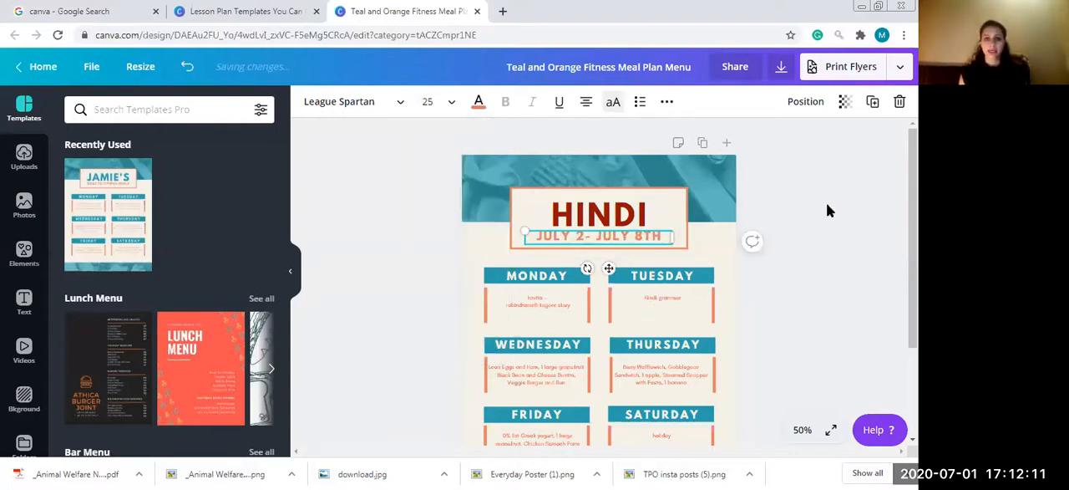
click(499, 179)
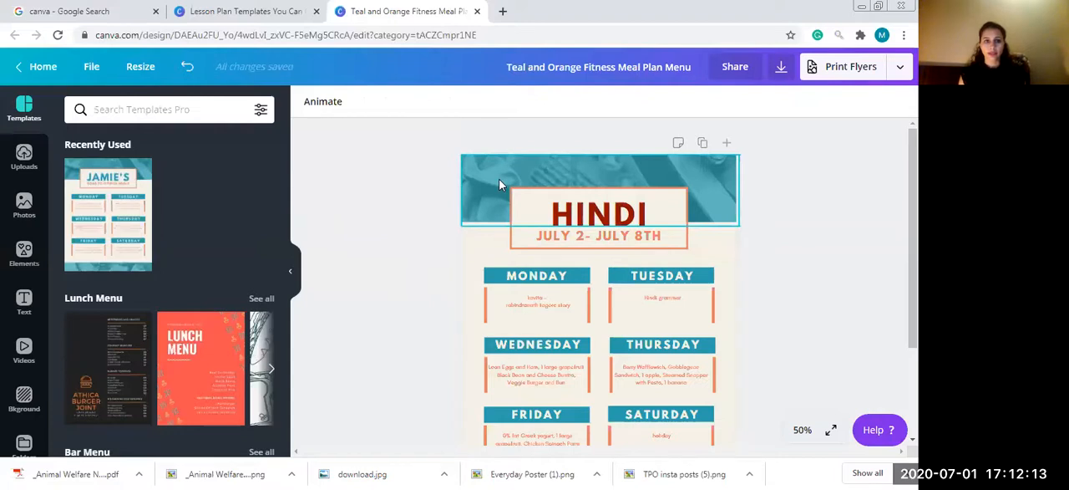
- Try placing the uploaded campus building photo in the header banner and adjusting its crop
click(24, 159)
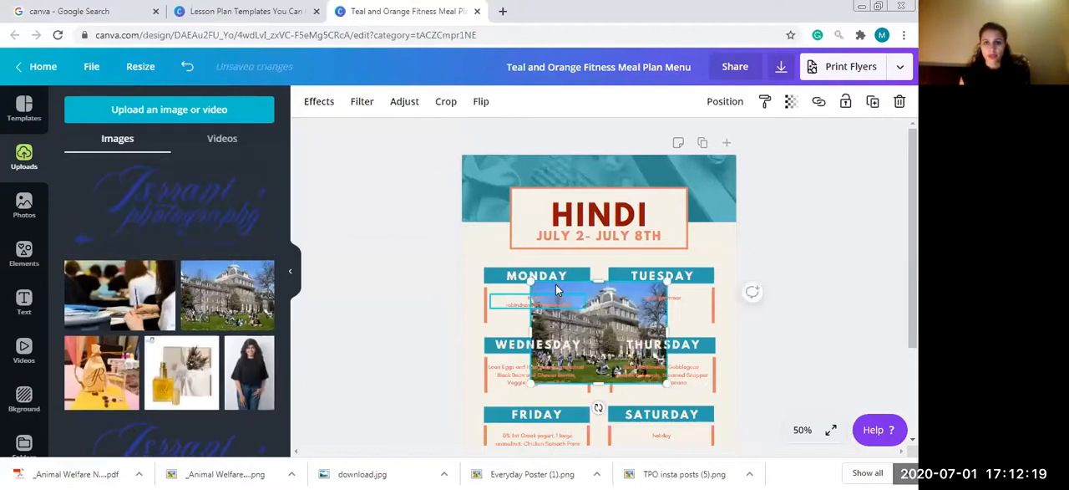
click(472, 161)
key(ctrl+z)
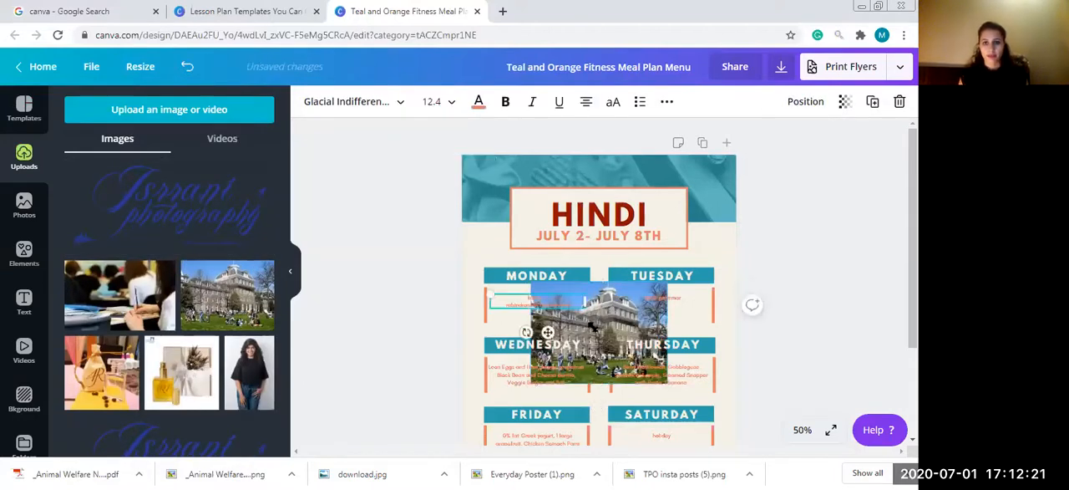
click(627, 310)
drag(606, 190, 594, 176)
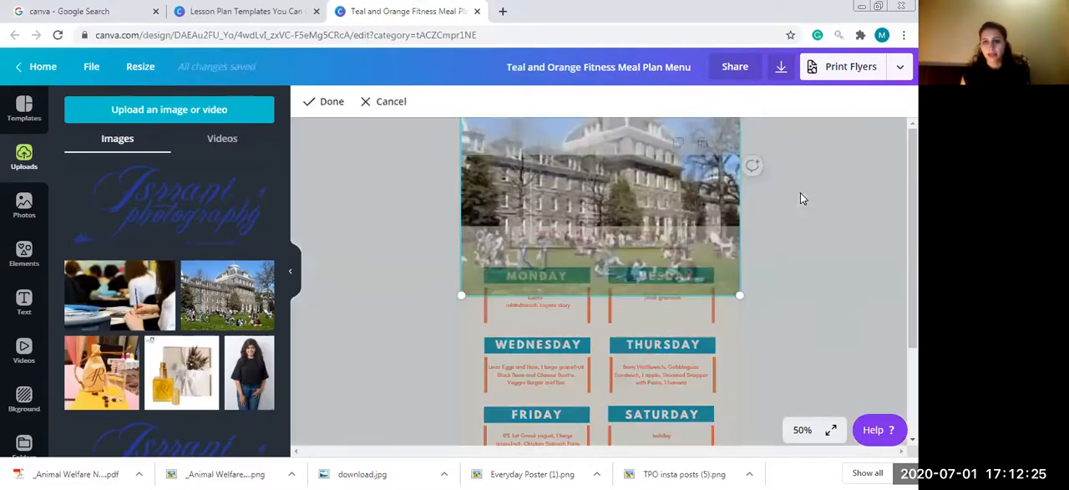
drag(712, 179, 713, 237)
click(796, 212)
- Try deleting the header banner image, and undo the photo changes back to the original banner
key(Delete)
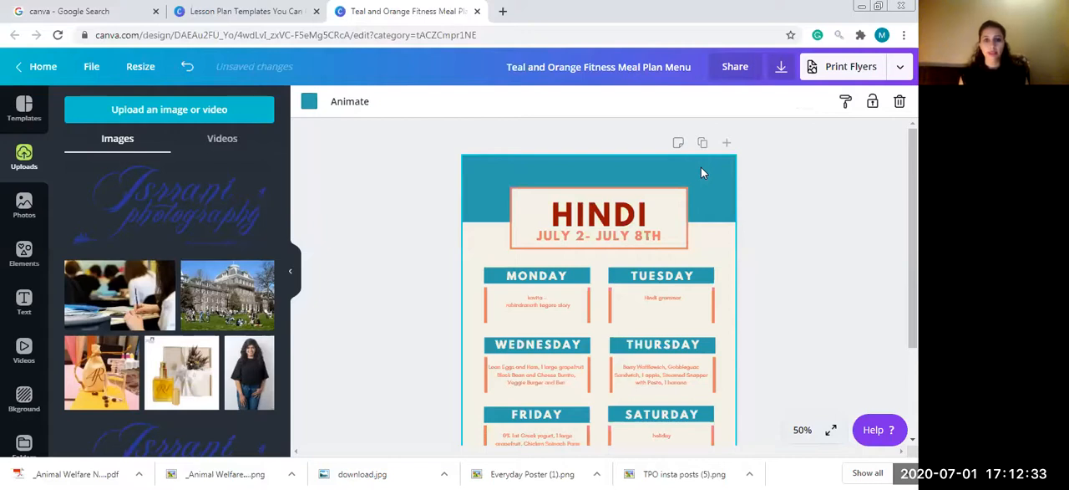
key(ctrl+z)
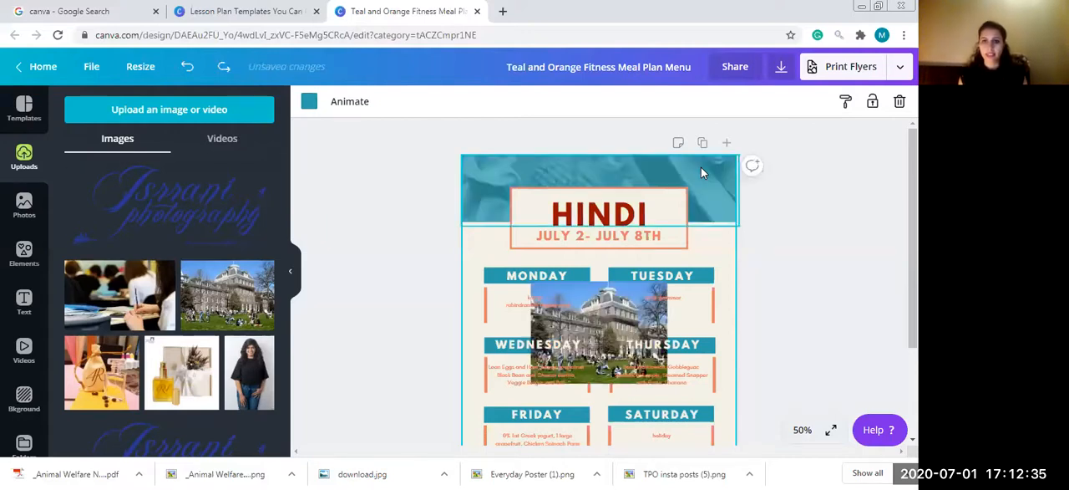
key(ctrl+z)
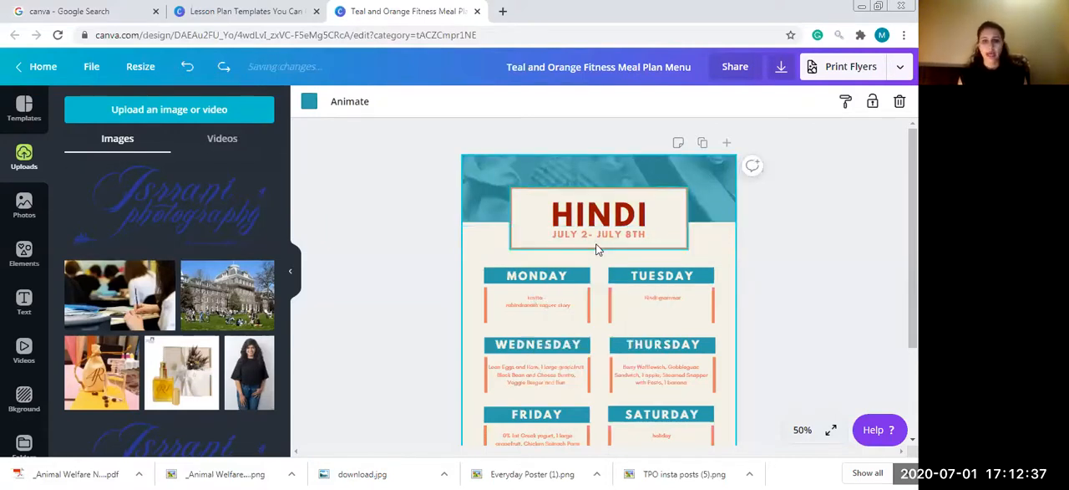
key(ctrl+z)
click(776, 236)
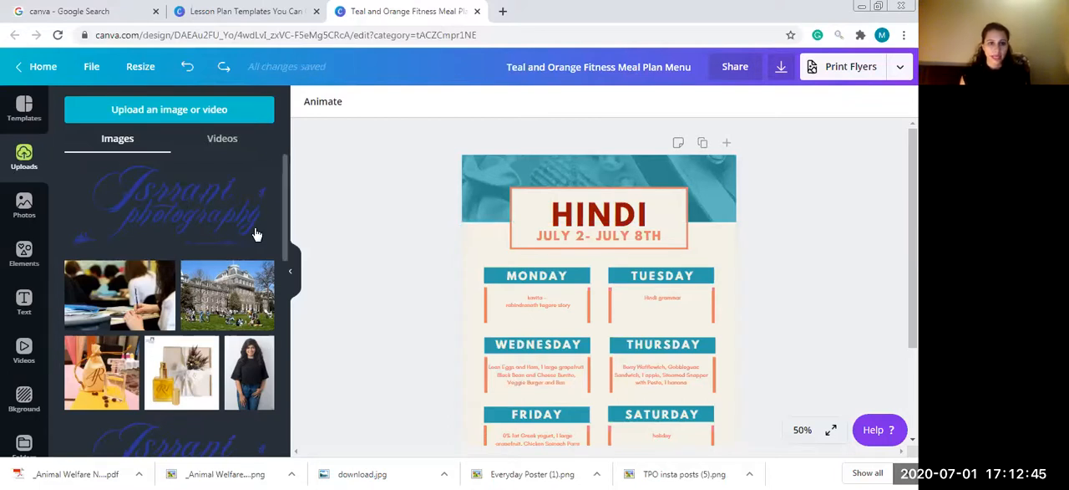
- Try adding the uploaded Castles & Coasters logo beside the header title and shrinking it, and delete it from the page
scroll(280, 338, down, 5)
click(165, 260)
drag(496, 383, 592, 336)
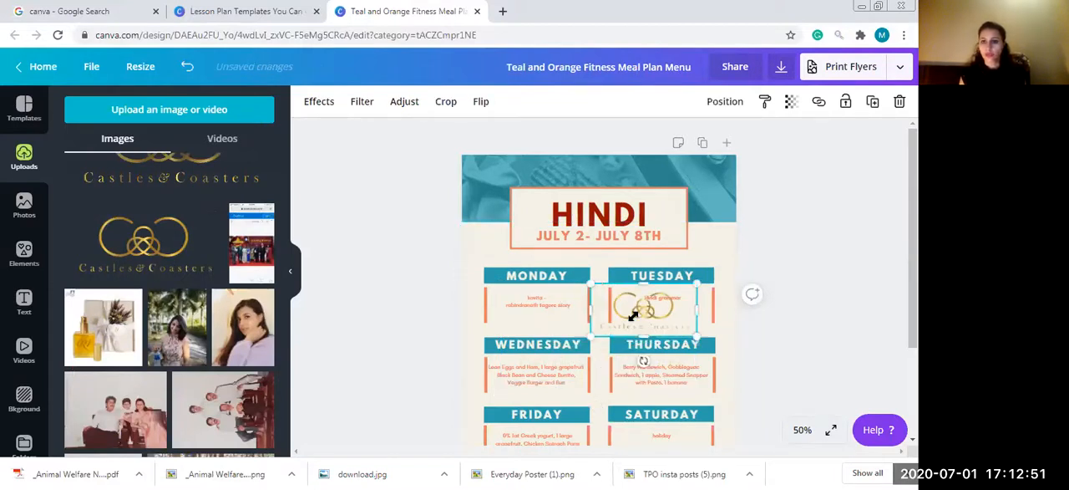
drag(643, 313, 694, 243)
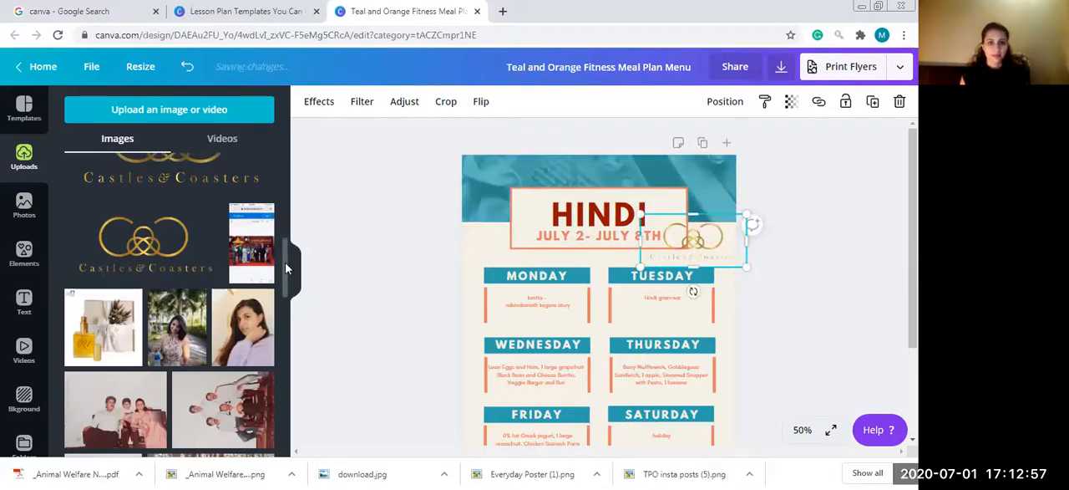
scroll(293, 291, down, 5)
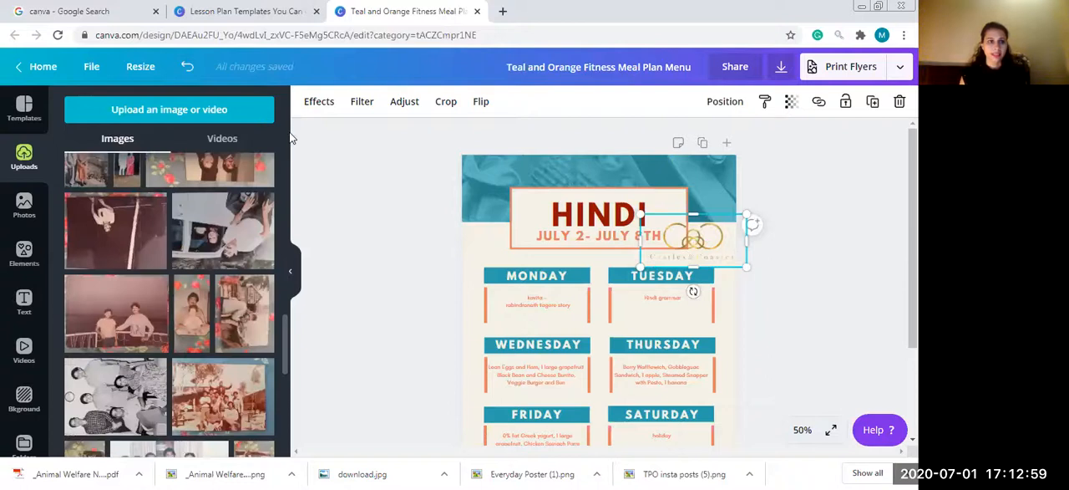
click(121, 141)
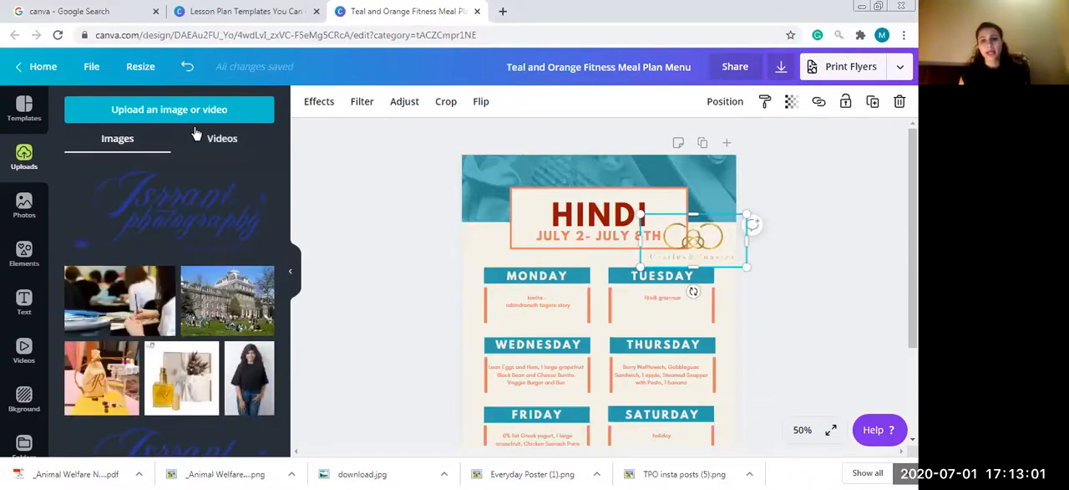
drag(640, 214, 691, 248)
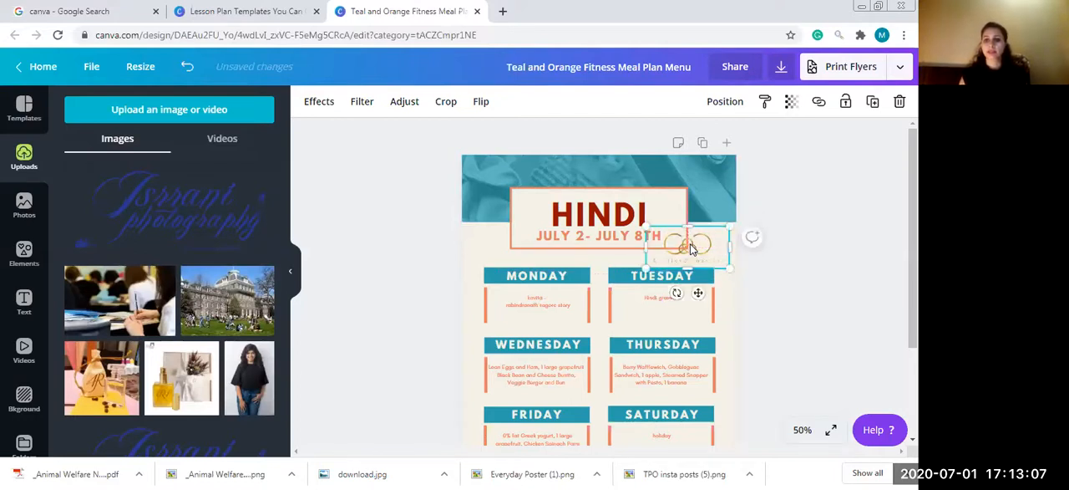
key(Delete)
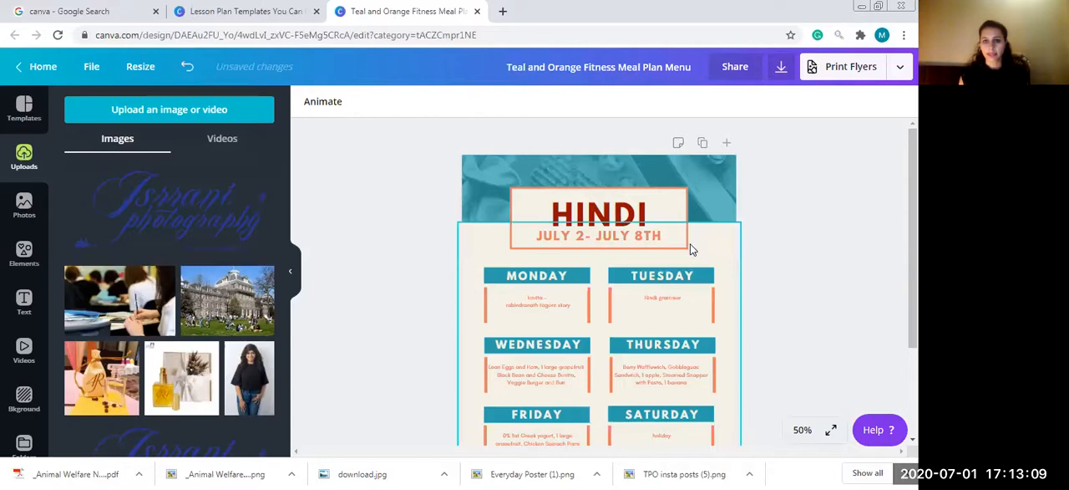
- Search the stock photos for "school" and add the chalkboard photo with books, apple and pencils to the page
click(589, 223)
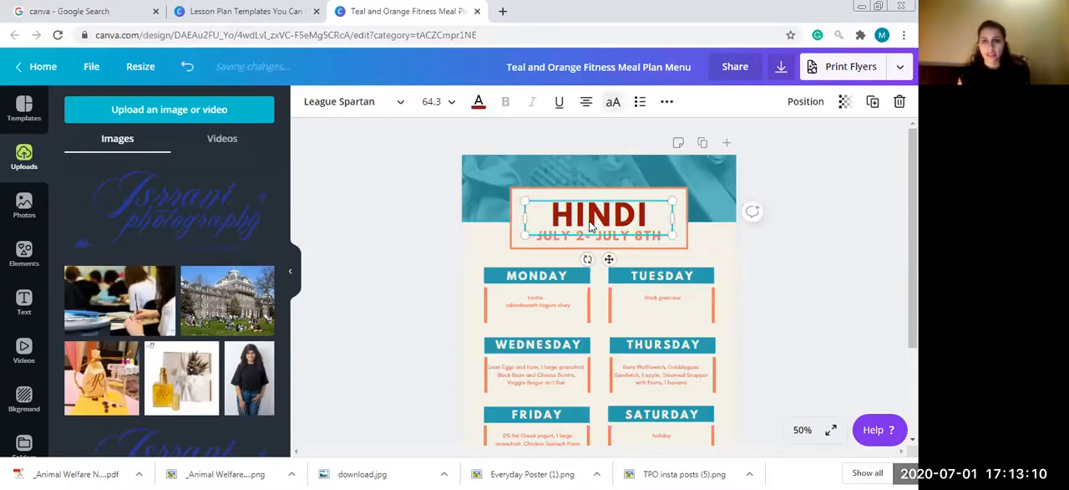
click(529, 165)
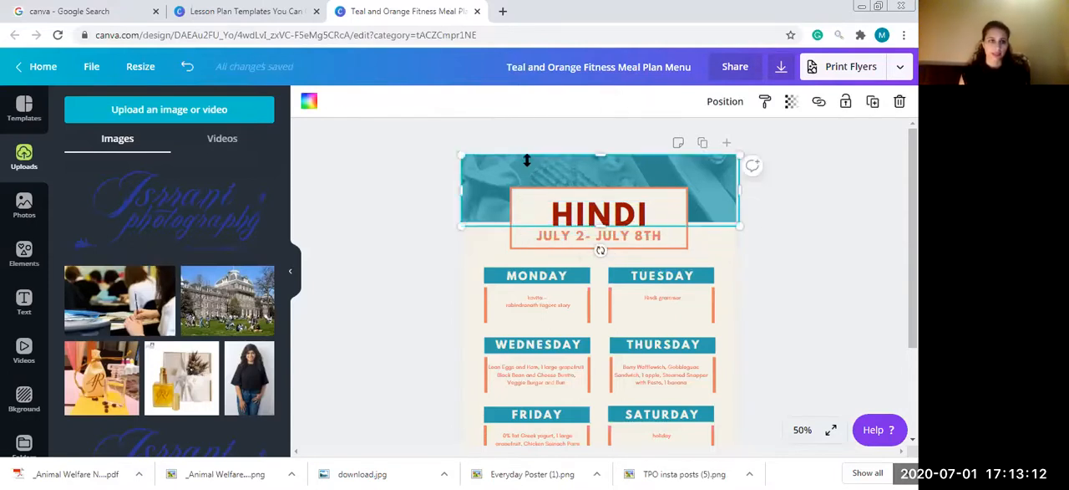
click(25, 203)
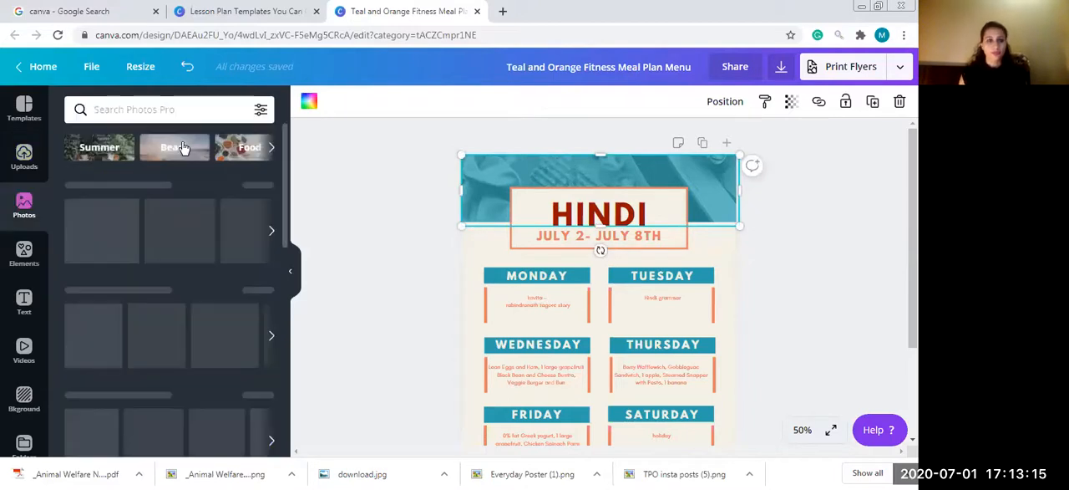
drag(285, 147, 285, 358)
drag(294, 182, 294, 124)
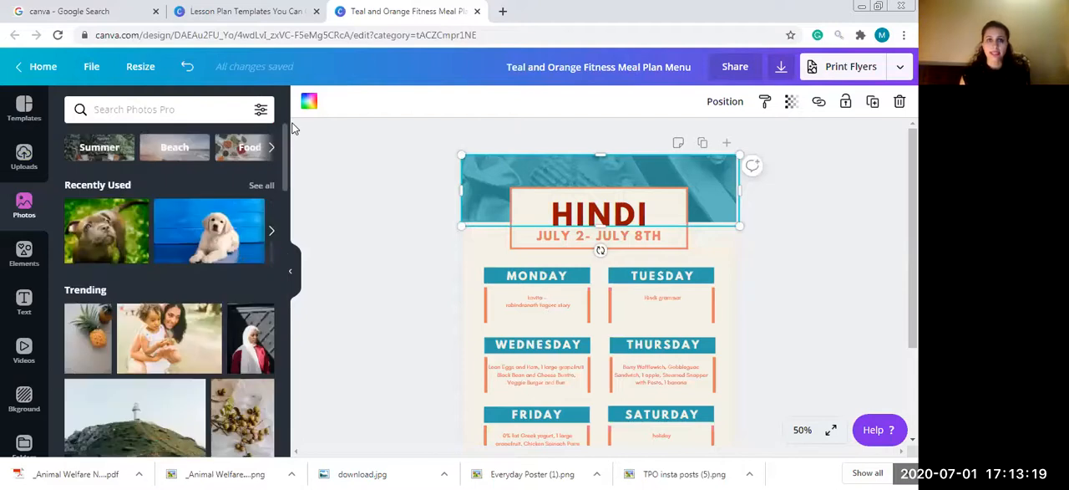
click(153, 108)
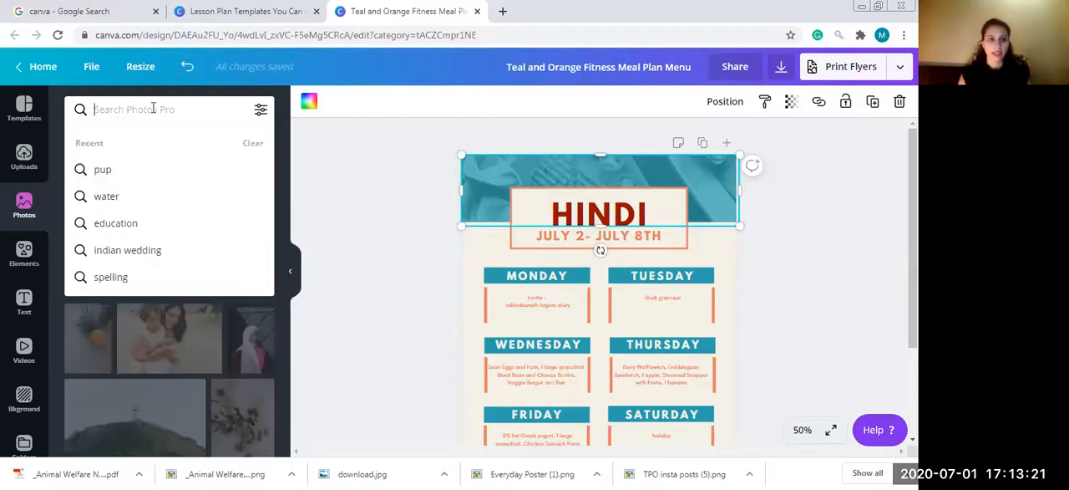
text(school)
key(Return)
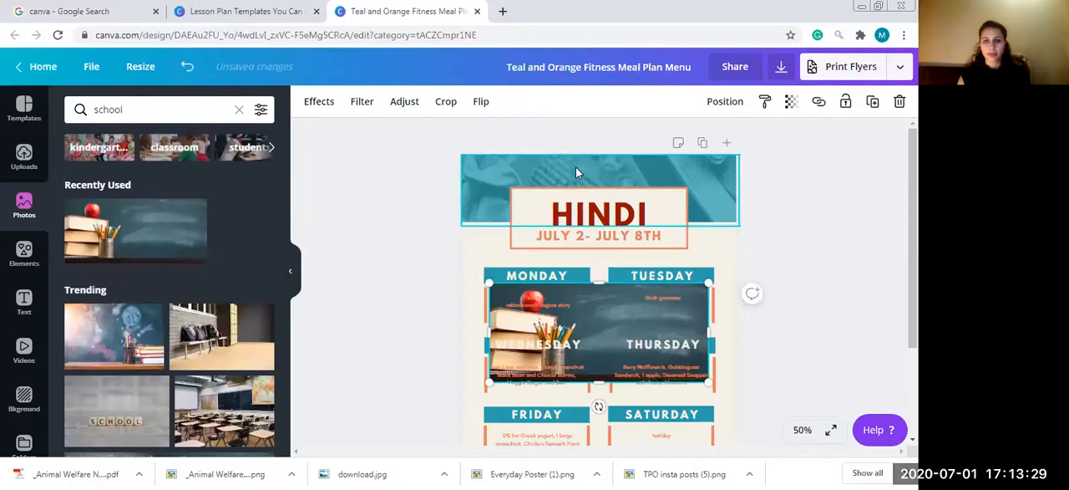
- Delete the original banner image and the teal block behind it from the header
click(576, 167)
key(Delete)
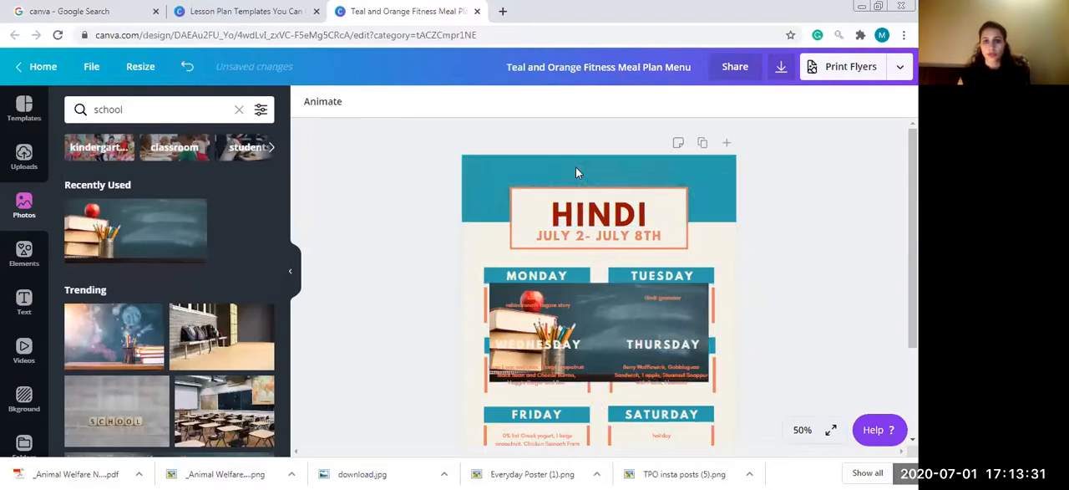
click(575, 167)
key(Delete)
- Move the chalkboard photo into the header and enlarge it to span the full page width
drag(594, 277, 578, 224)
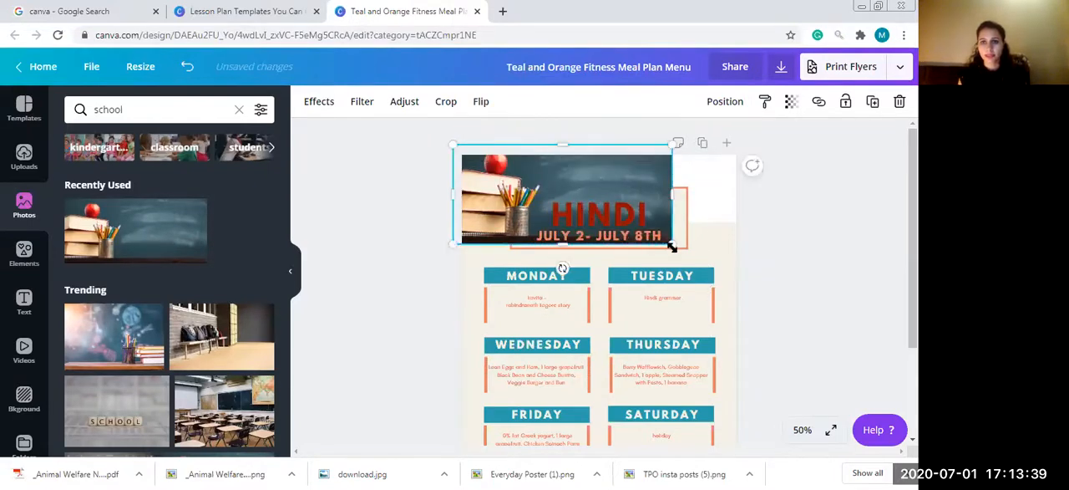
drag(722, 274, 736, 274)
drag(704, 214, 724, 204)
drag(714, 259, 733, 280)
- Move the HINDI title and its date line onto the empty chalkboard area beside the pencils
click(613, 230)
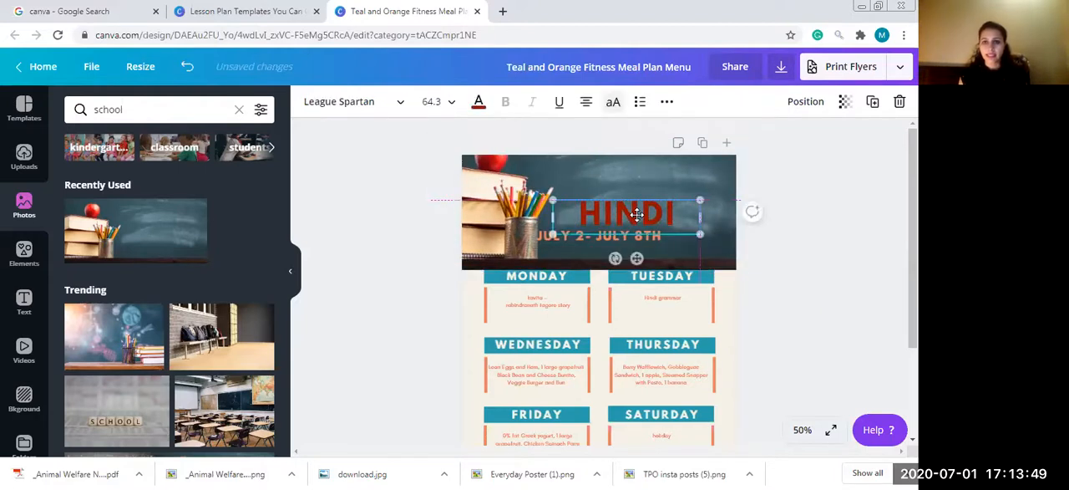
drag(607, 259, 691, 223)
click(644, 231)
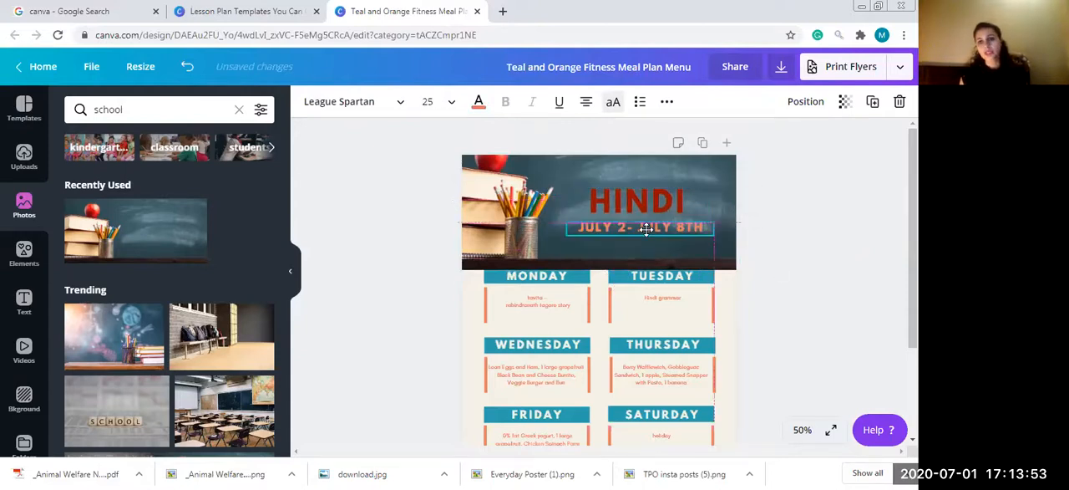
- Crop the lower edge of the chalkboard photo so it ends above the Monday and Tuesday labels
click(737, 270)
click(720, 266)
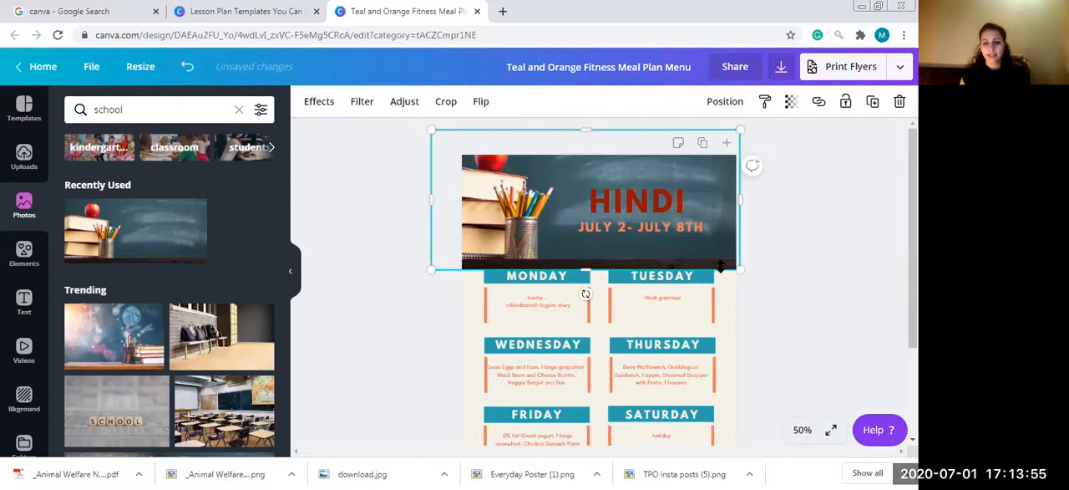
drag(586, 268, 584, 254)
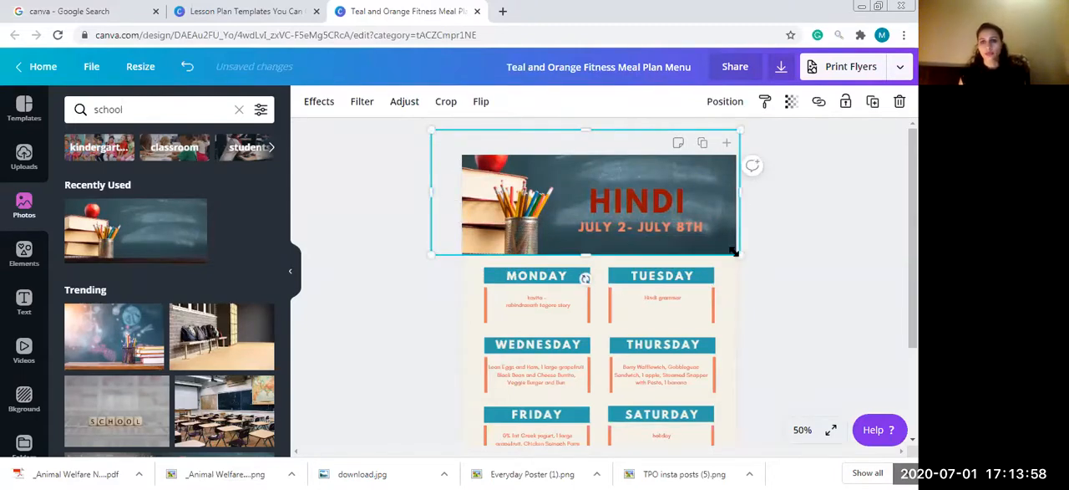
click(788, 267)
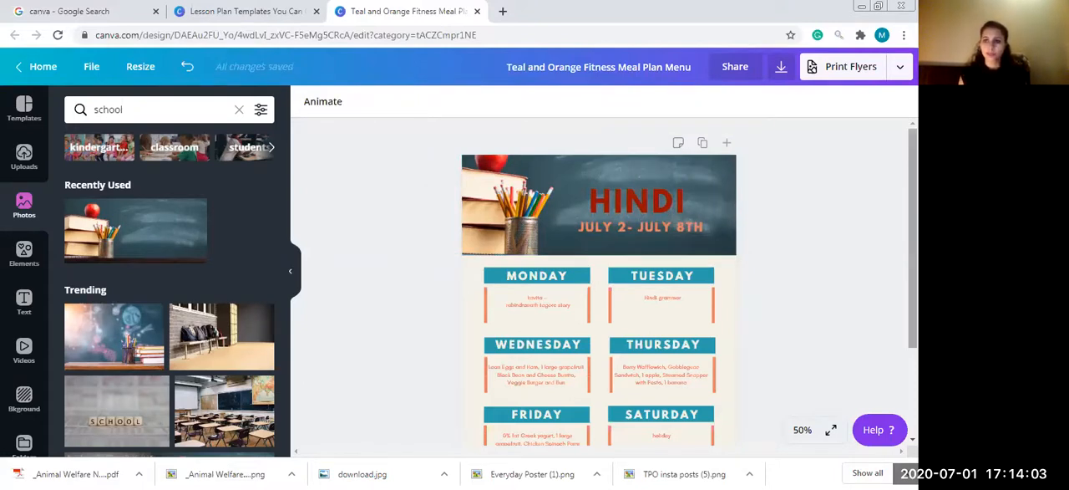
- Change the July 2 - July 8th date line's text color to white
click(644, 229)
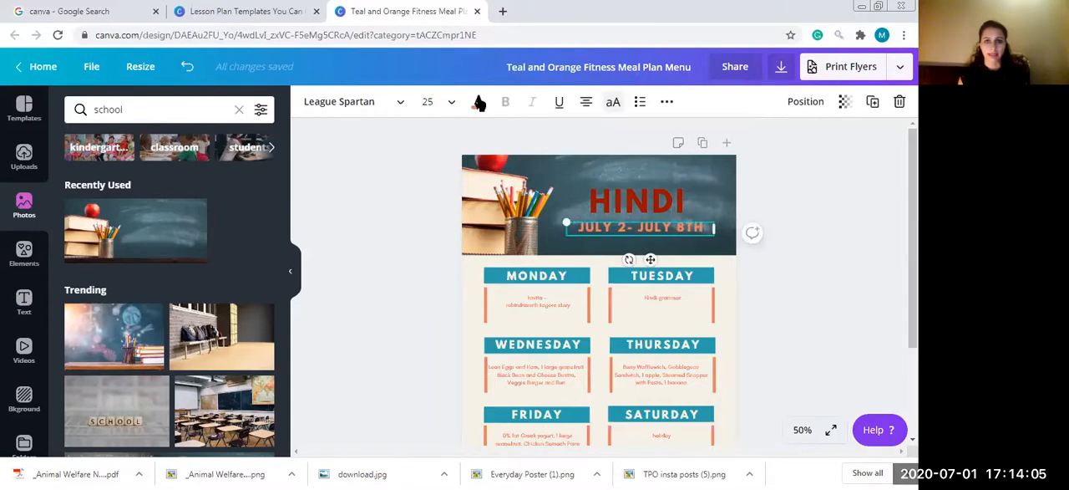
click(480, 102)
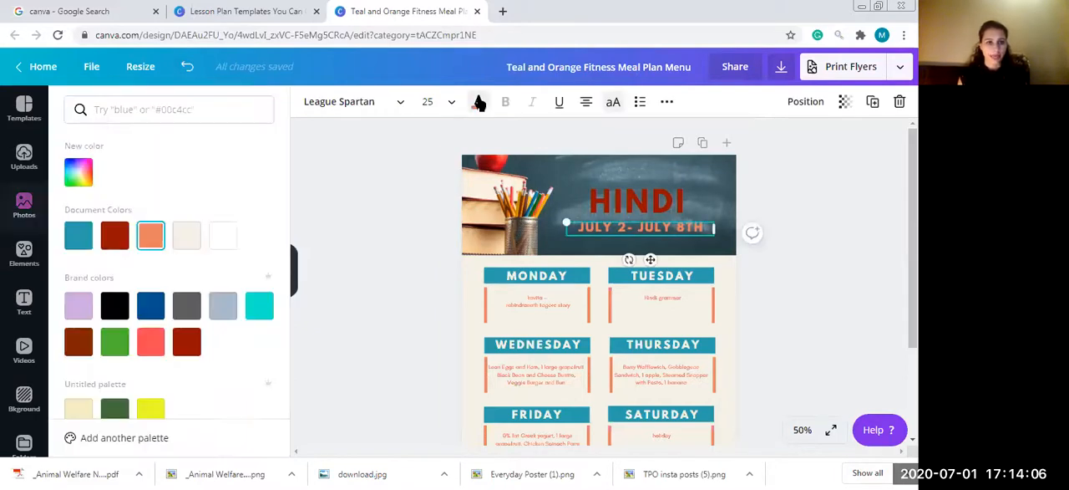
click(222, 235)
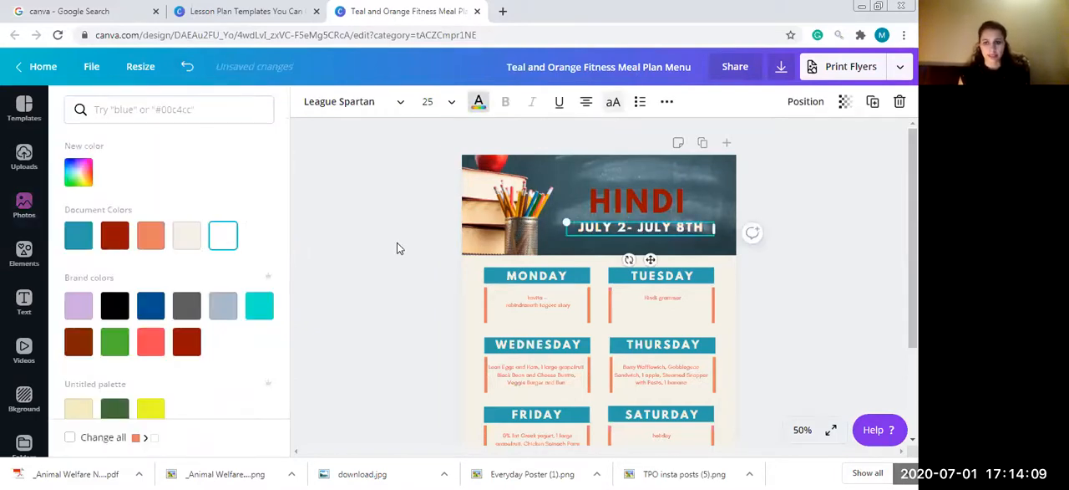
click(398, 244)
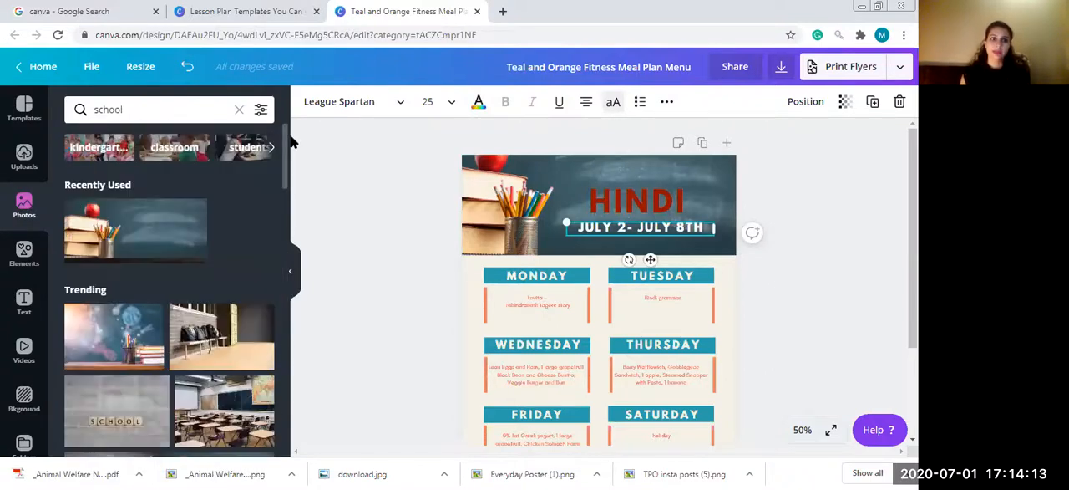
- Try adding the OK-hand sticker beside the header title at a reduced size, and delete it
click(24, 254)
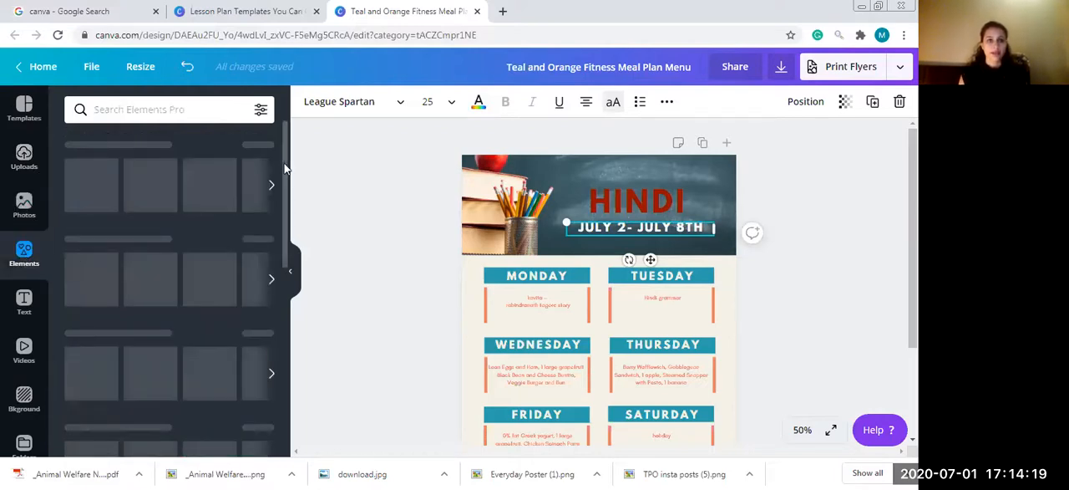
scroll(290, 251, down, 10)
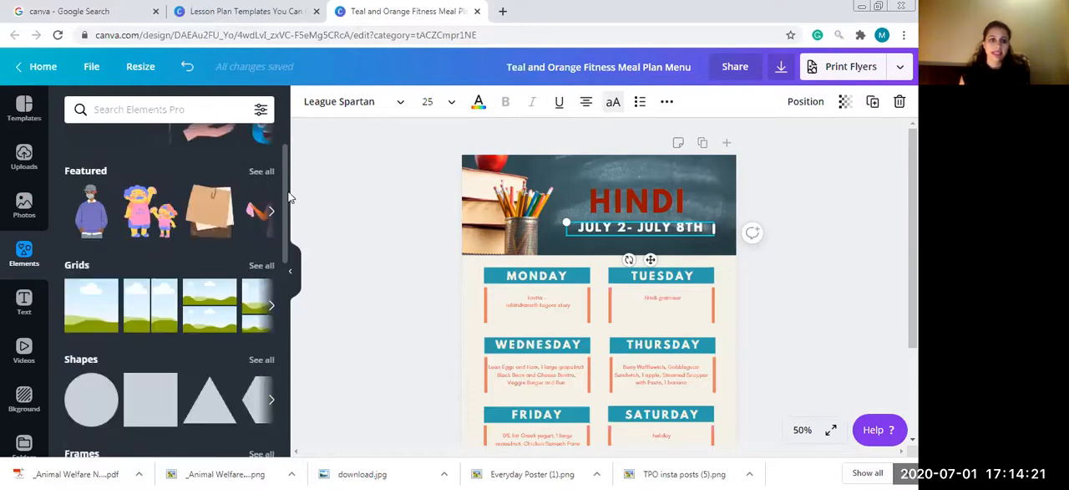
scroll(293, 300, up, 3)
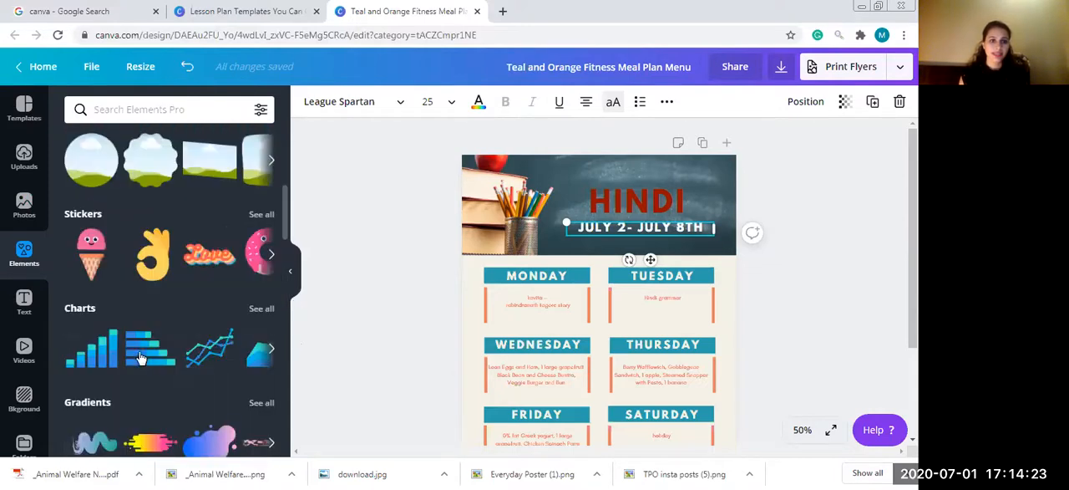
click(165, 258)
drag(596, 348, 704, 218)
drag(653, 294, 698, 253)
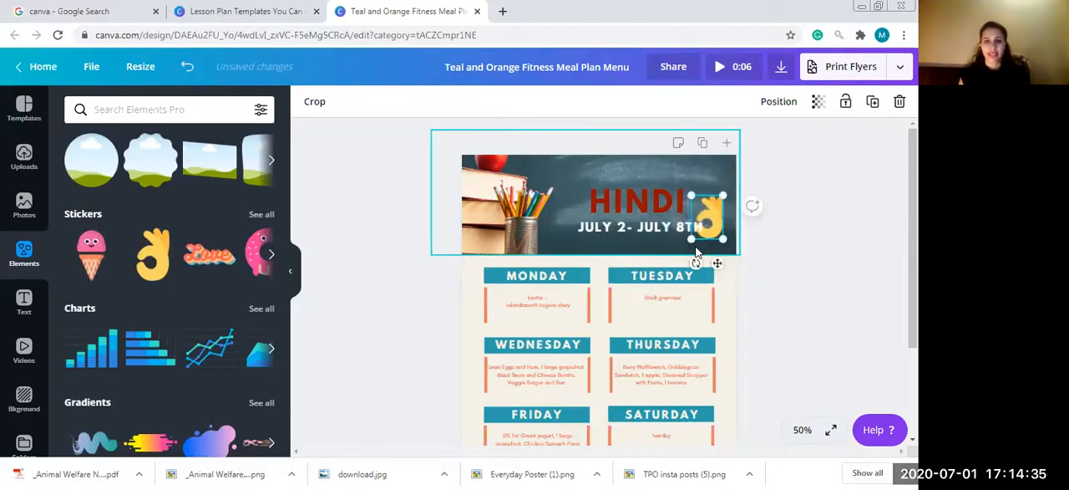
key(Delete)
- Search the elements for "star", place a small orange star in the header's upper-right corner, and clear the search
click(181, 110)
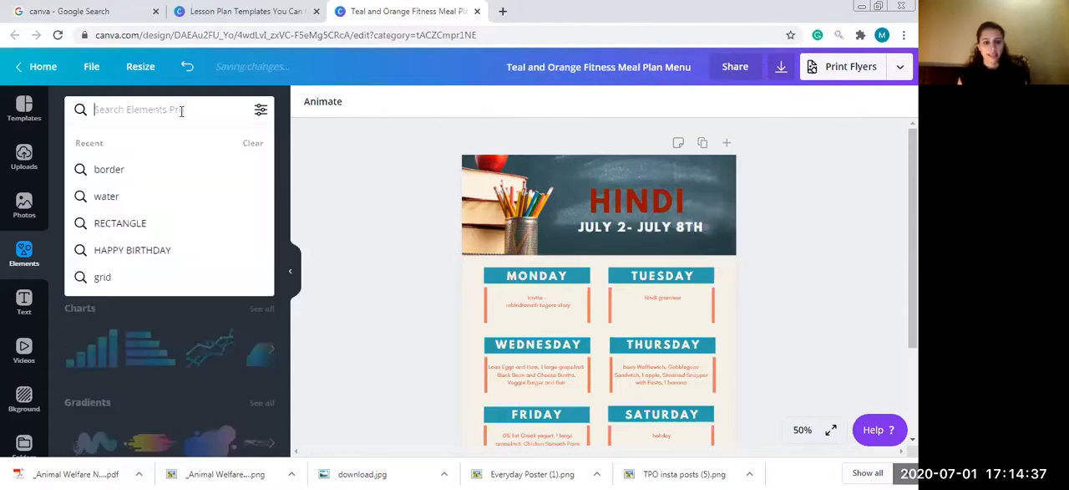
text(star)
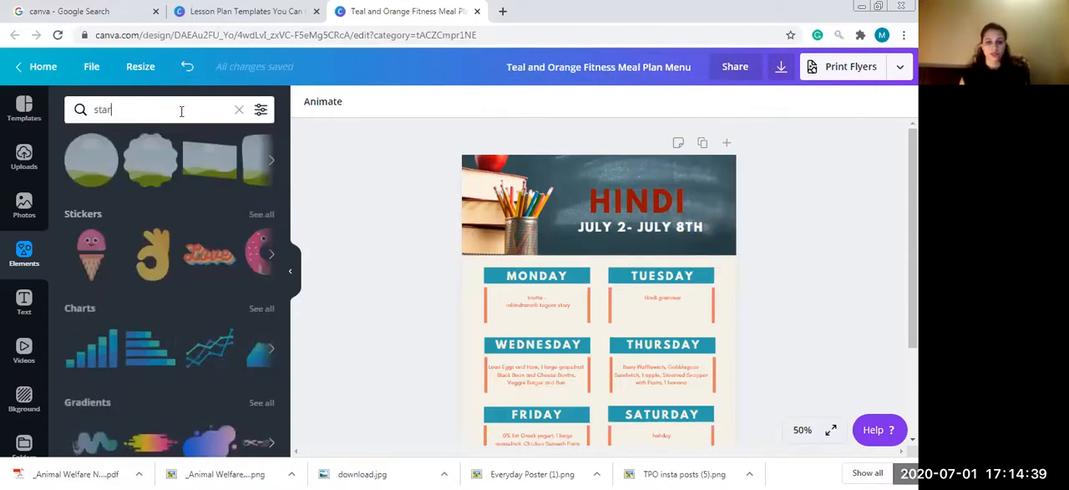
key(Return)
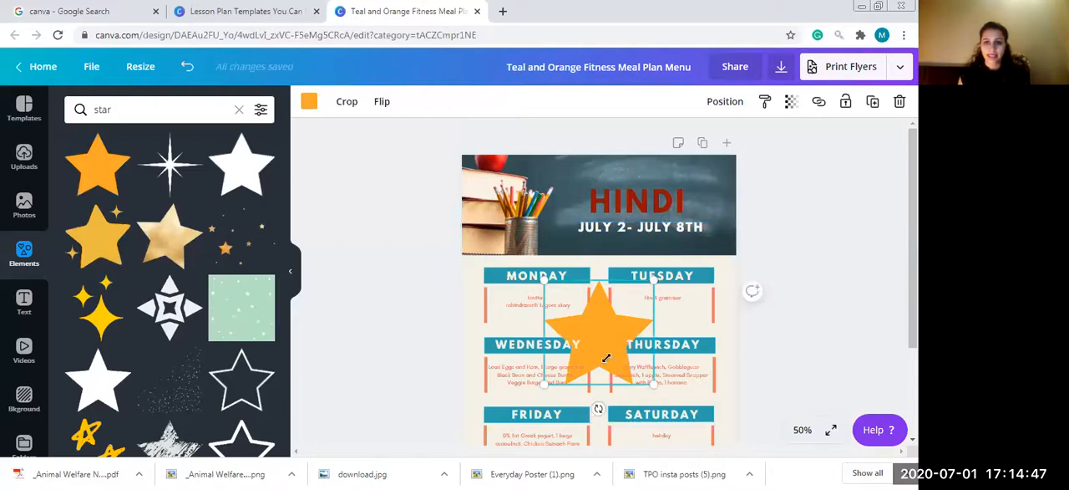
drag(601, 363, 715, 167)
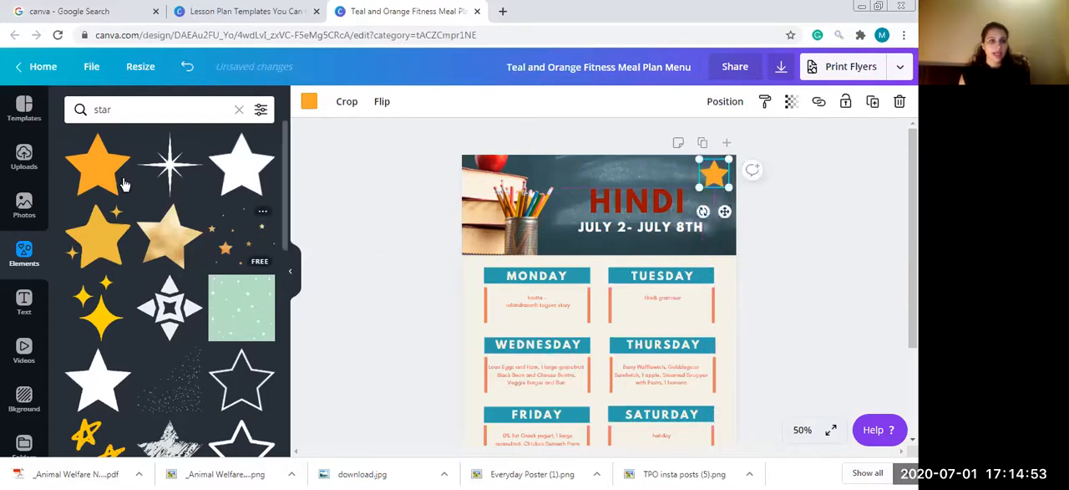
click(115, 107)
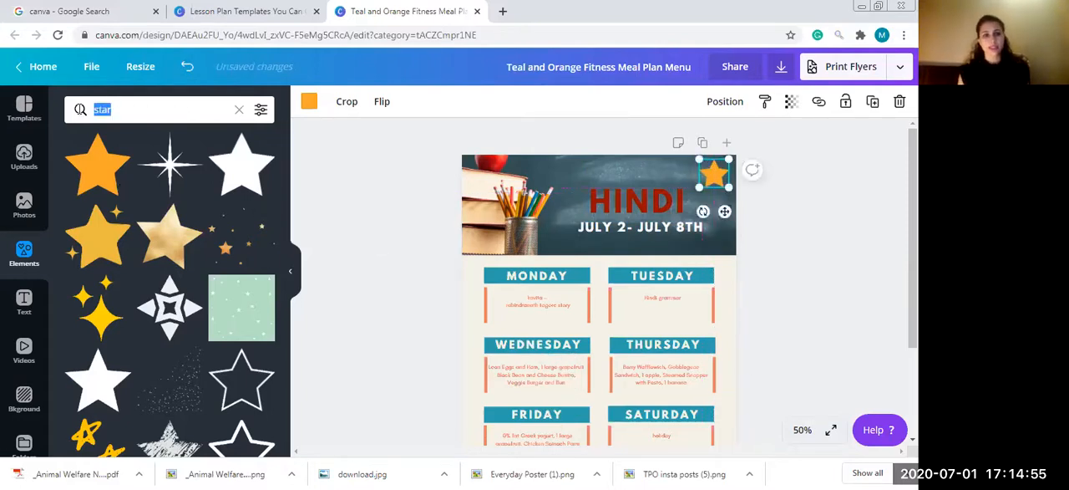
key(BackSpace)
click(353, 228)
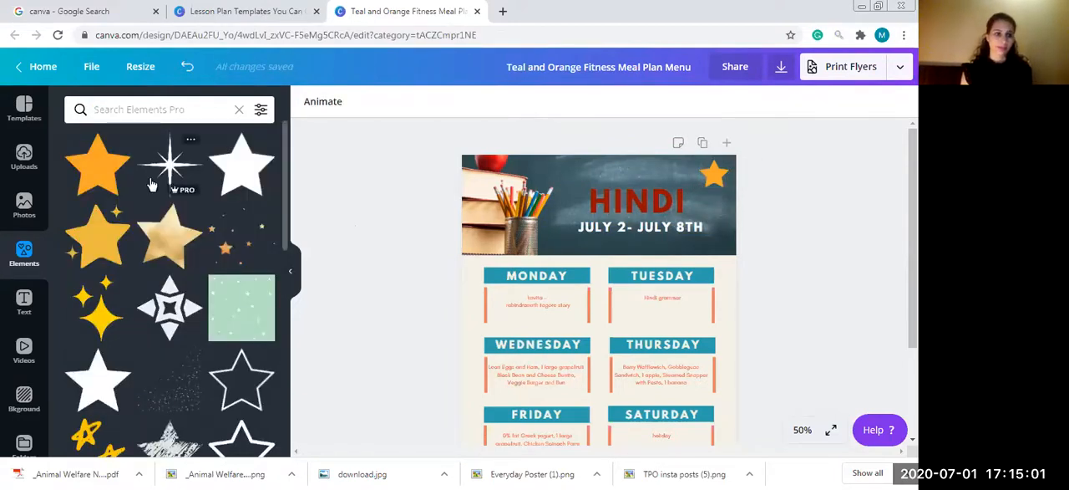
- Add a heading text box to the page reading "ST. THOMAS SCHOOL"
click(24, 302)
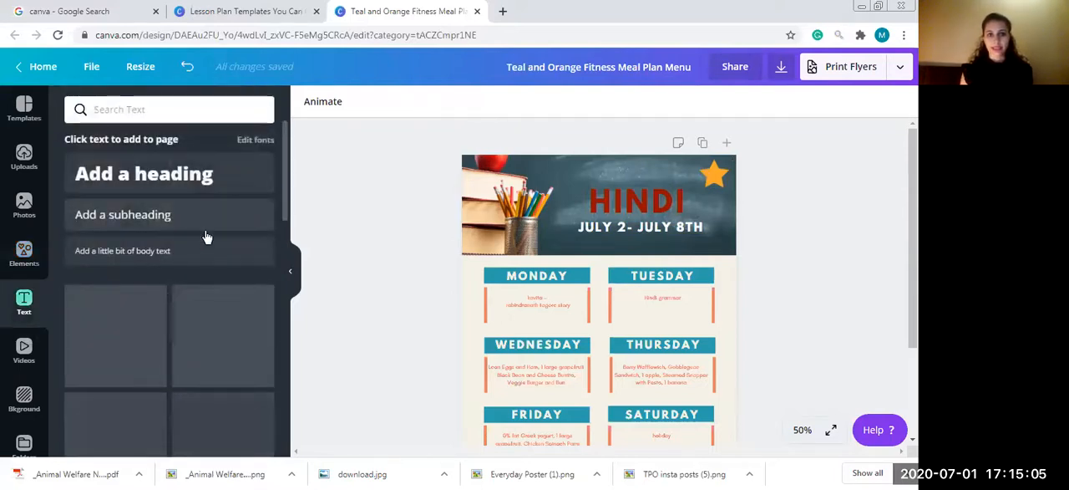
click(189, 188)
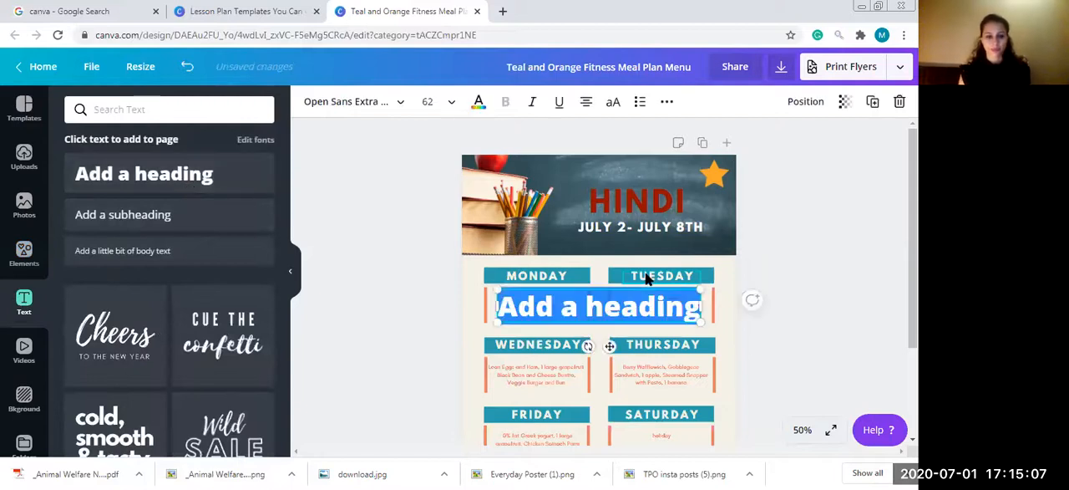
text(ST)
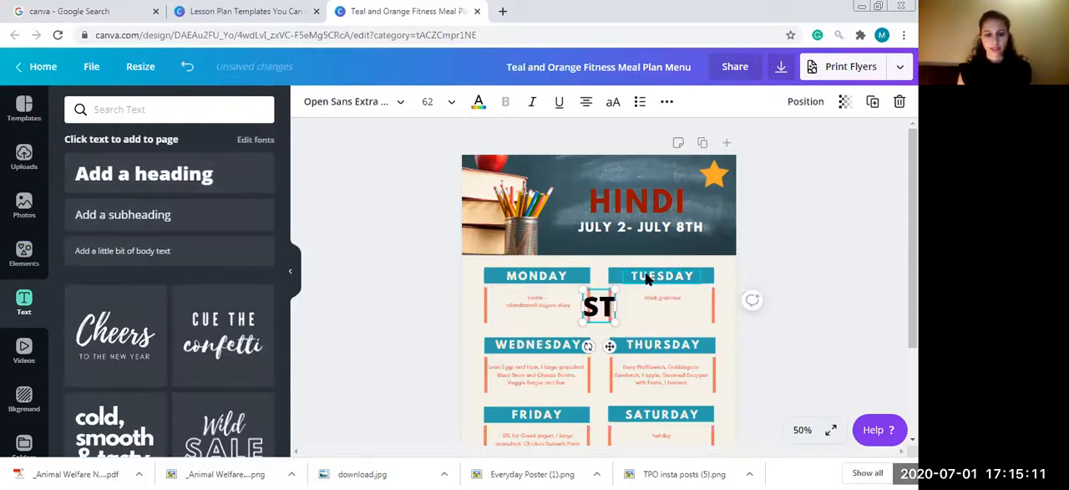
text(. THOMAS SCHOOL)
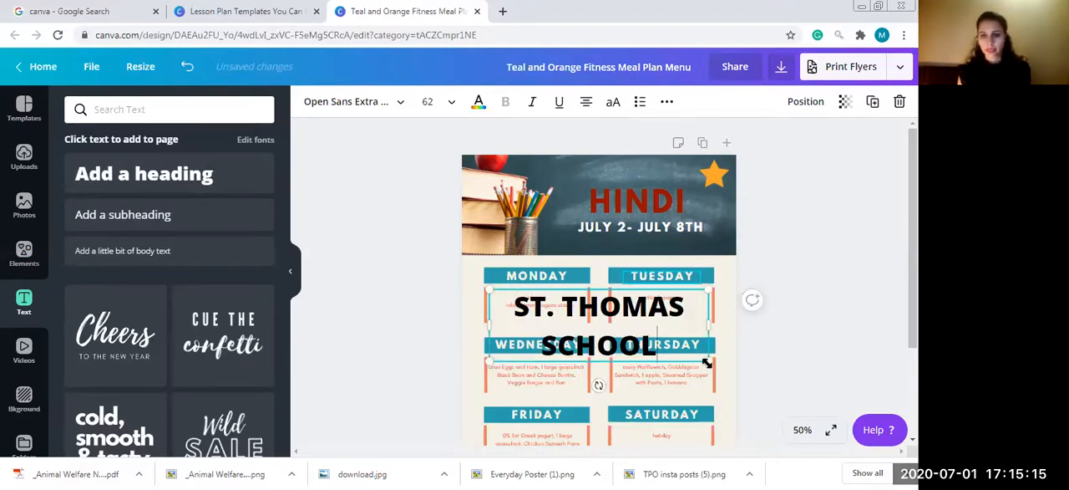
- Shrink the school-name heading to about size 40, move it above the HINDI title and widen it onto one line
drag(712, 361, 632, 335)
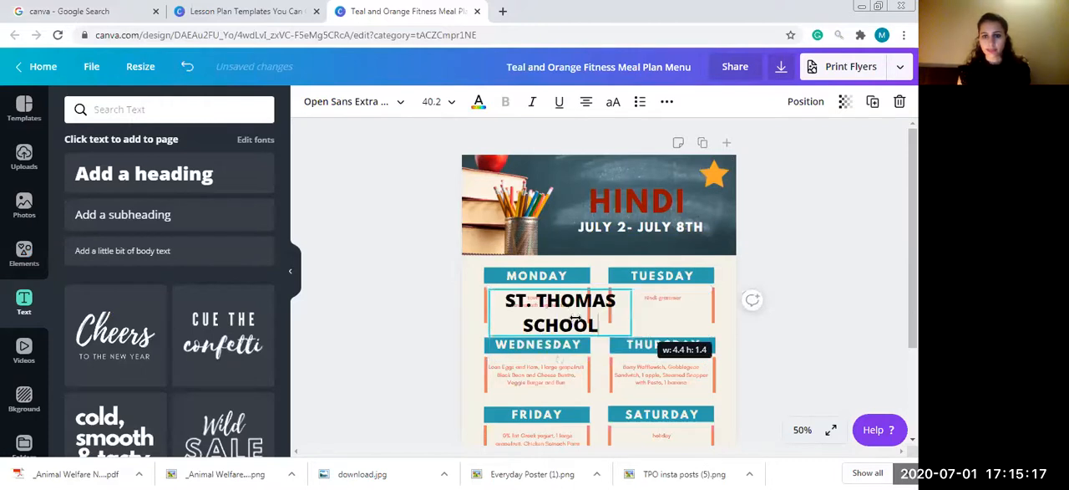
drag(563, 290, 594, 157)
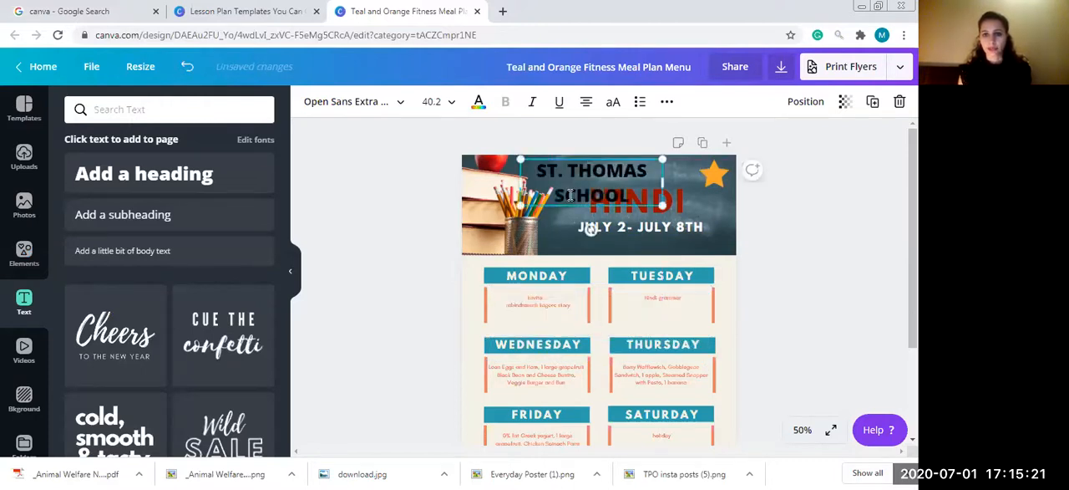
drag(691, 187, 747, 181)
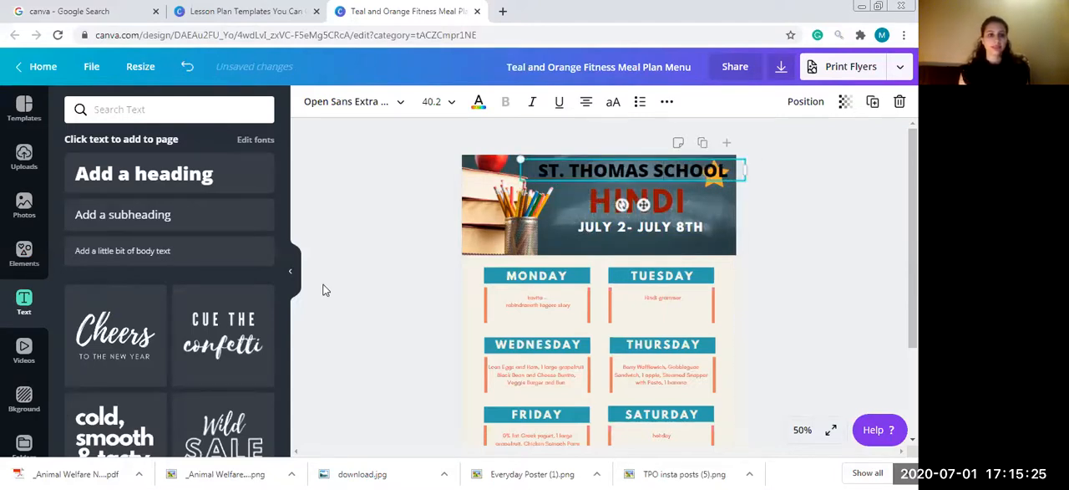
- Add a blank second page and search the video library for "TREE"
click(24, 346)
click(24, 346)
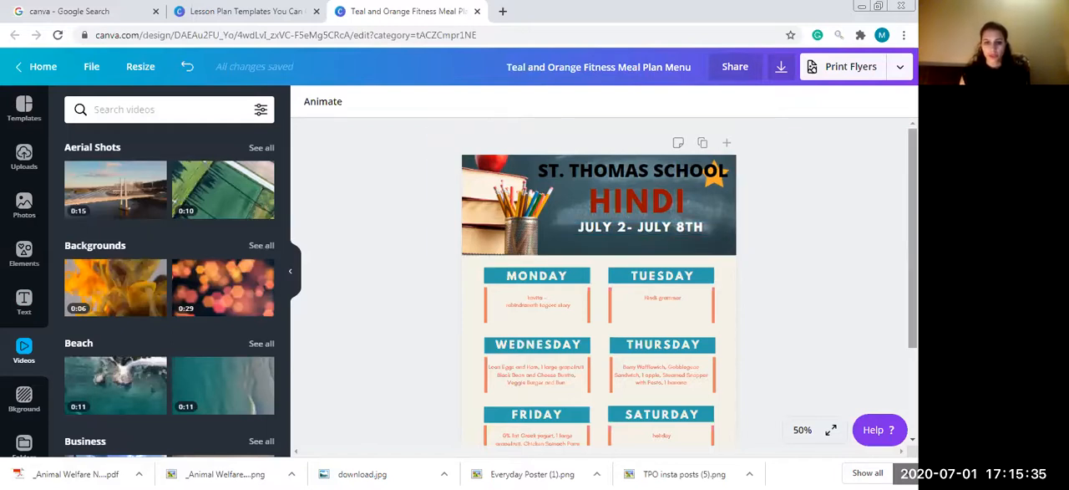
click(727, 143)
click(199, 109)
text(TREE)
key(Return)
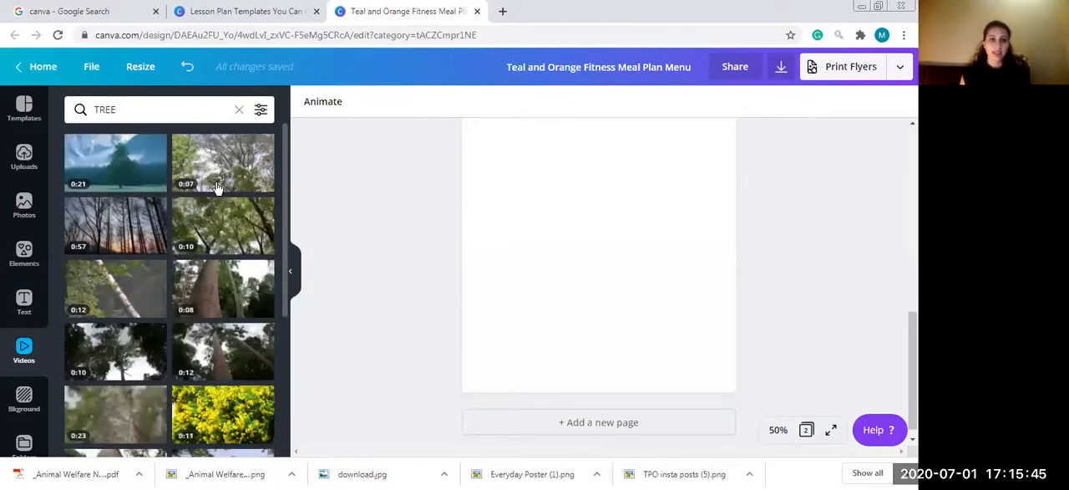
- Try placing the 10-second green tree canopy video across the full width of page 2, and delete it
click(237, 217)
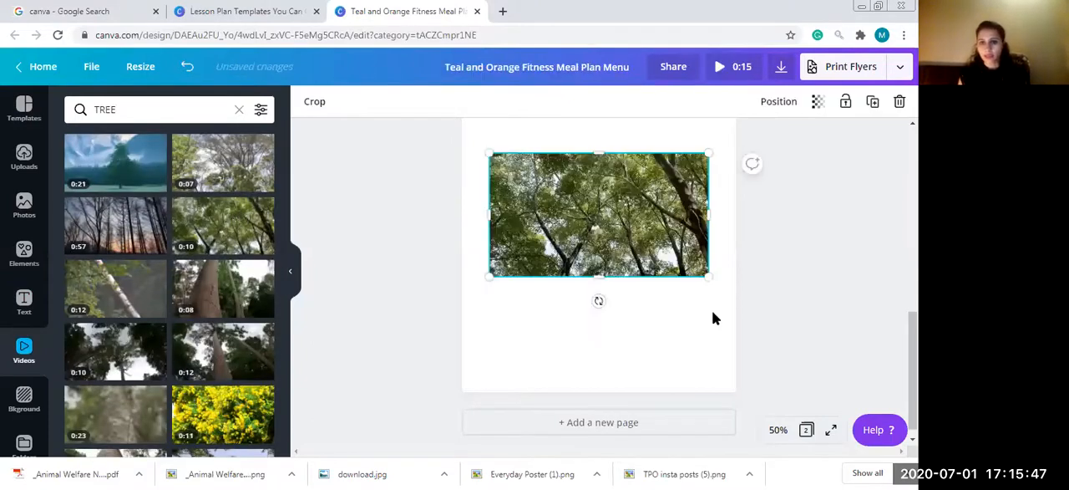
drag(738, 292, 743, 298)
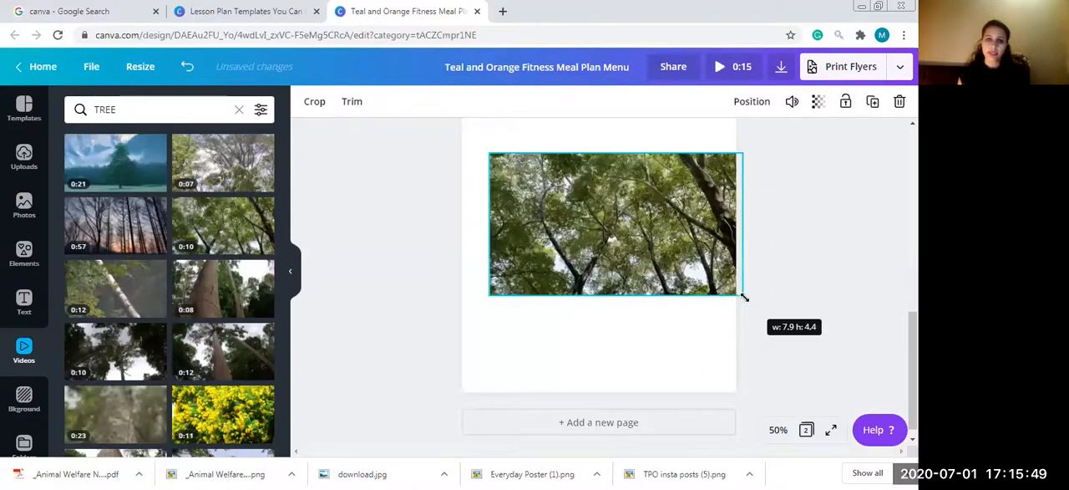
drag(488, 301, 460, 325)
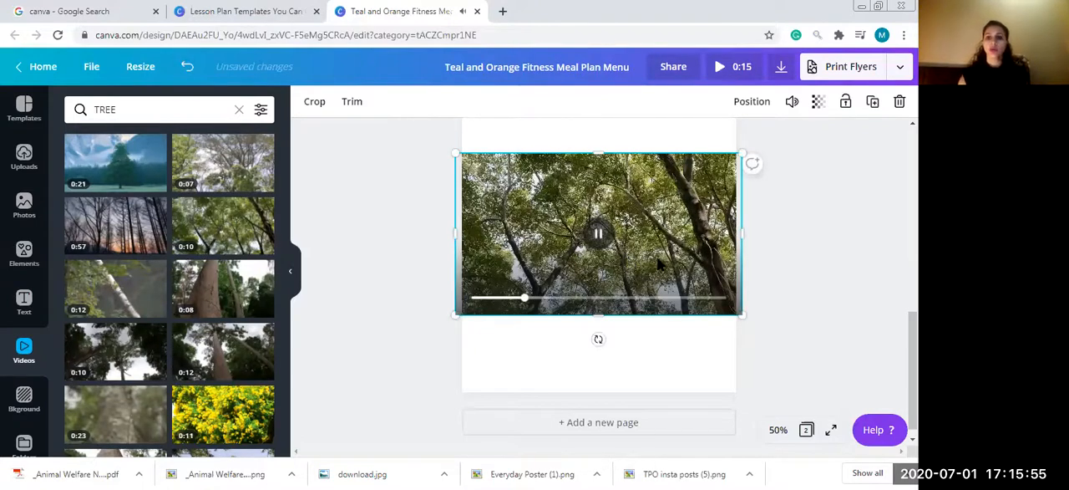
key(Delete)
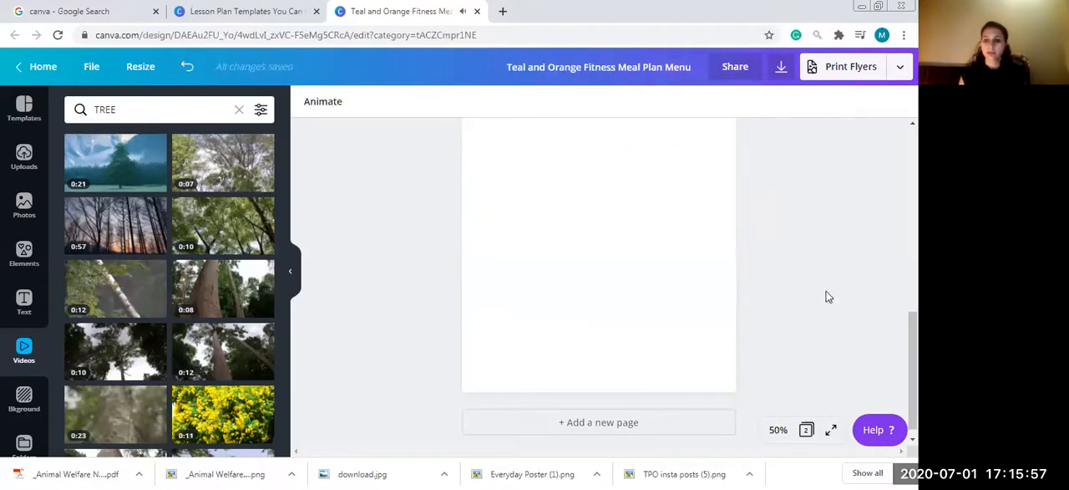
scroll(598, 284, up, 3)
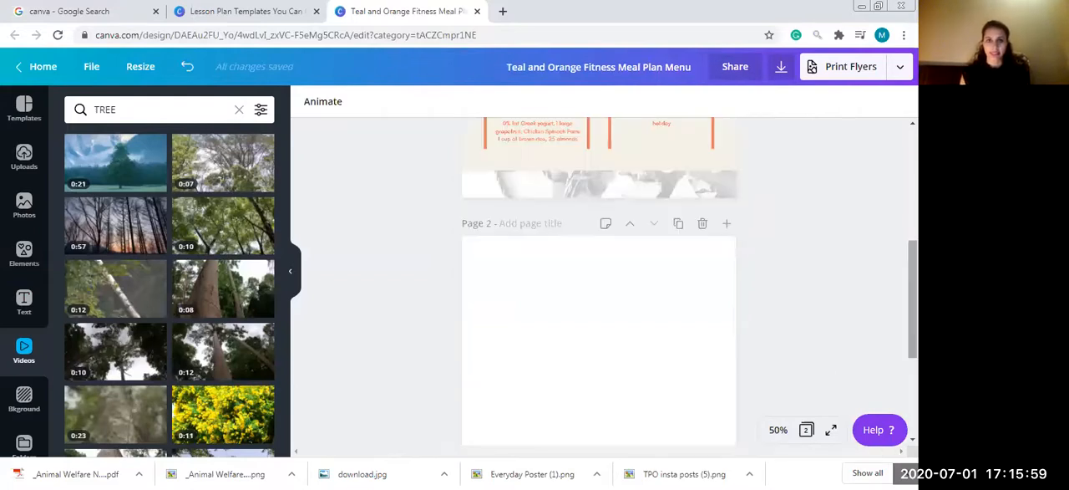
scroll(598, 284, up, 7)
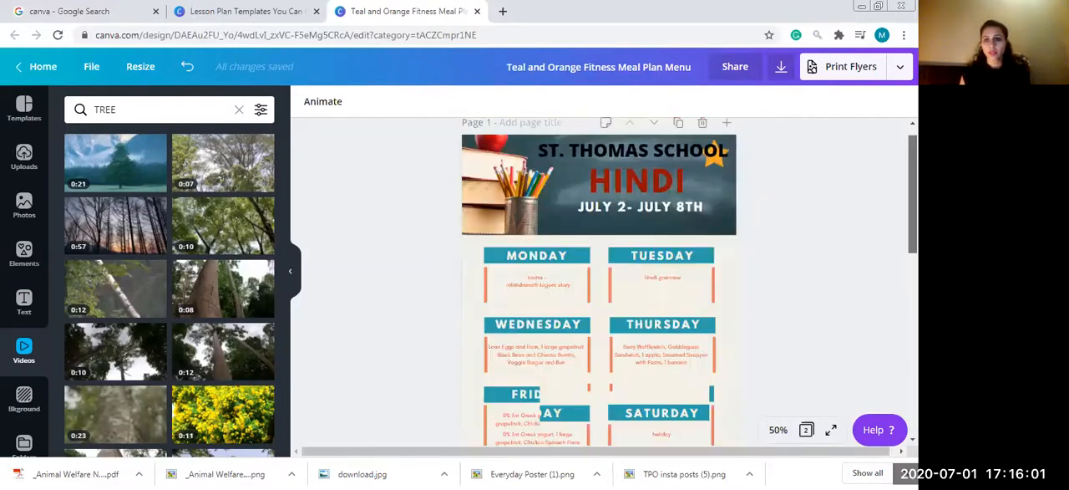
scroll(598, 284, up, 1)
scroll(598, 284, down, 1)
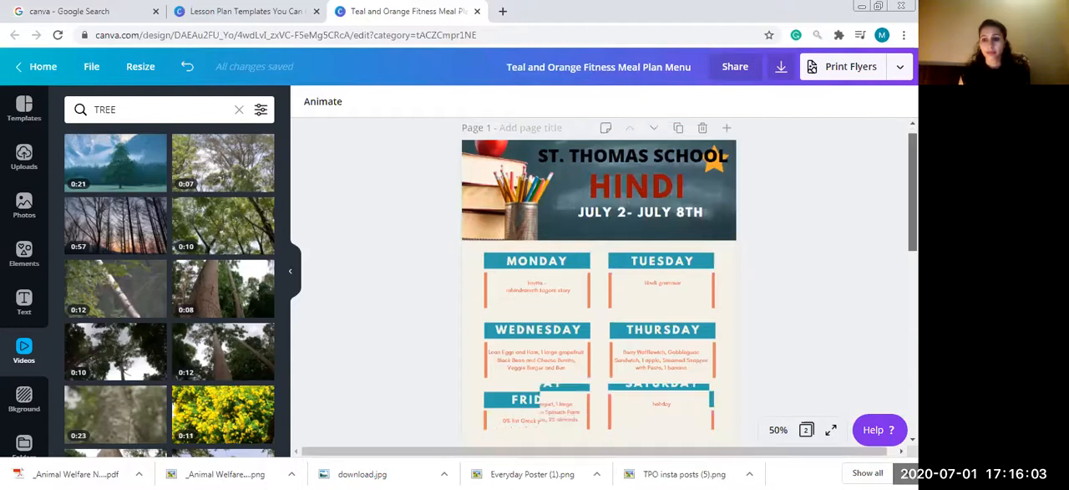
scroll(776, 292, down, 10)
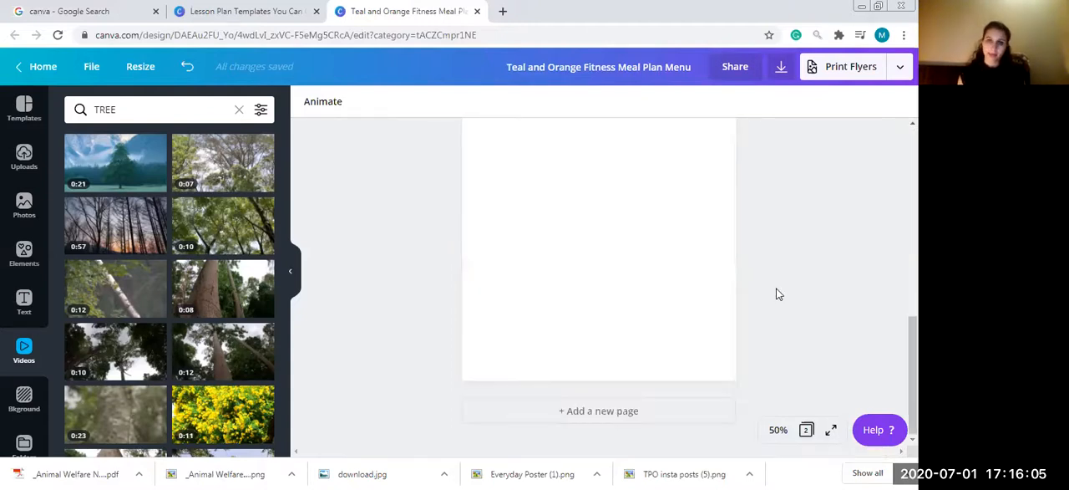
click(567, 213)
- Search the template gallery for "PRESENTATION" and close the meal plan design
click(265, 10)
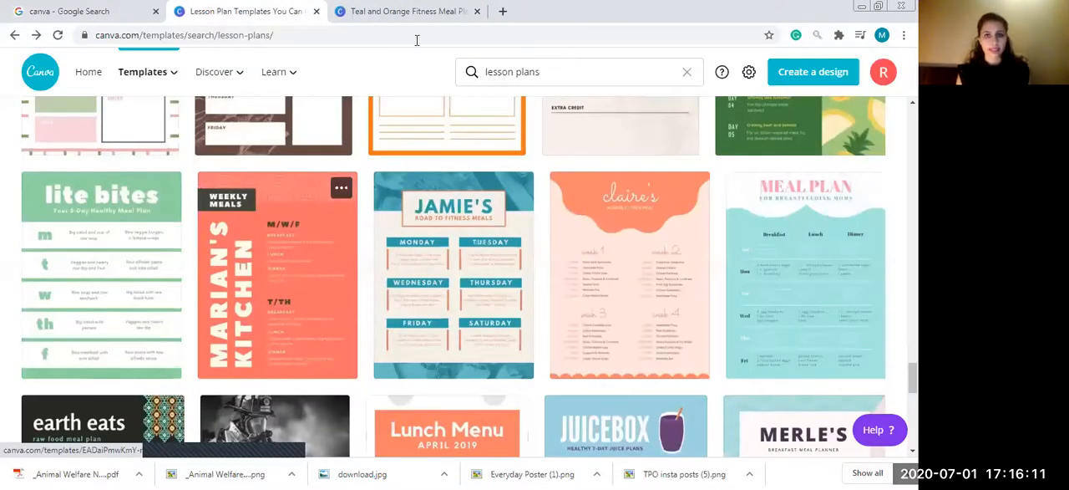
text(PFR)
text(SENTATIO)
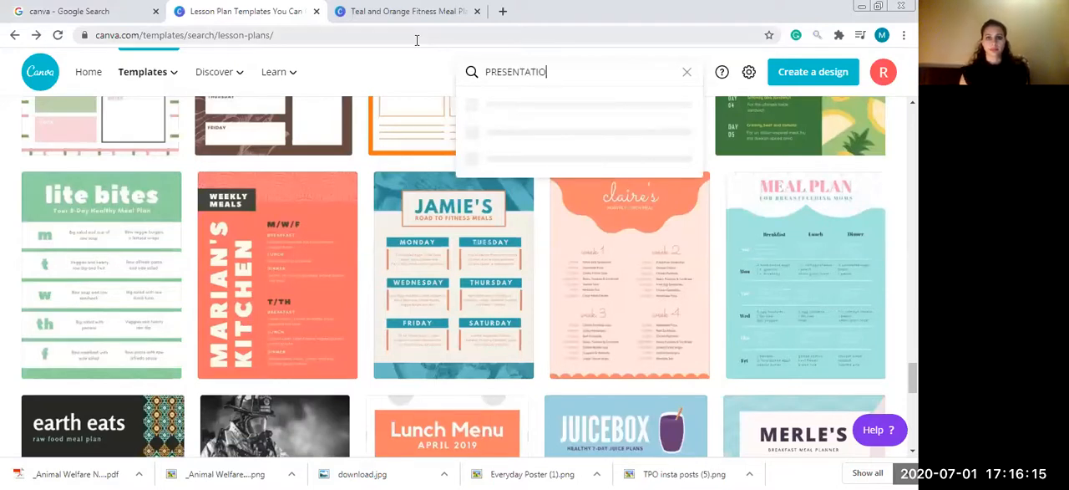
text(N)
key(Return)
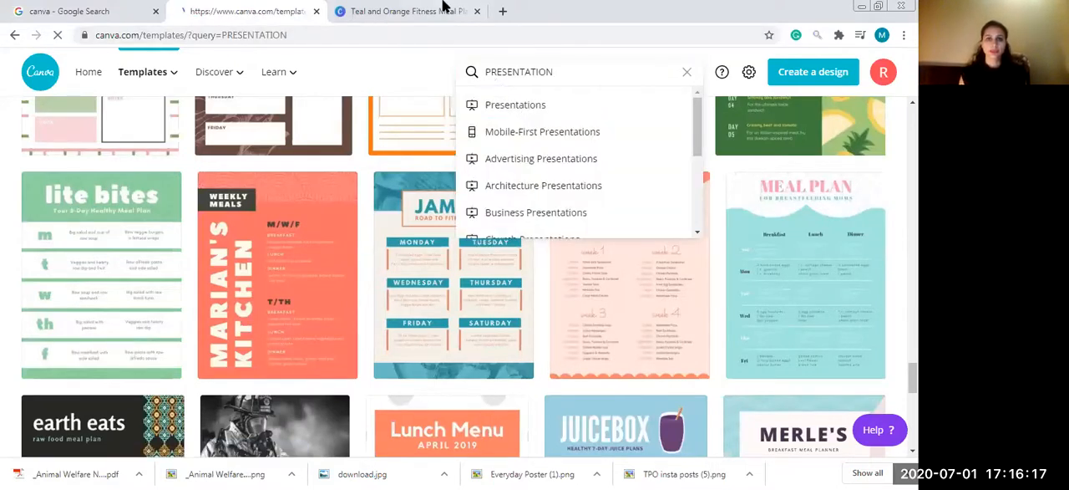
click(473, 12)
click(479, 12)
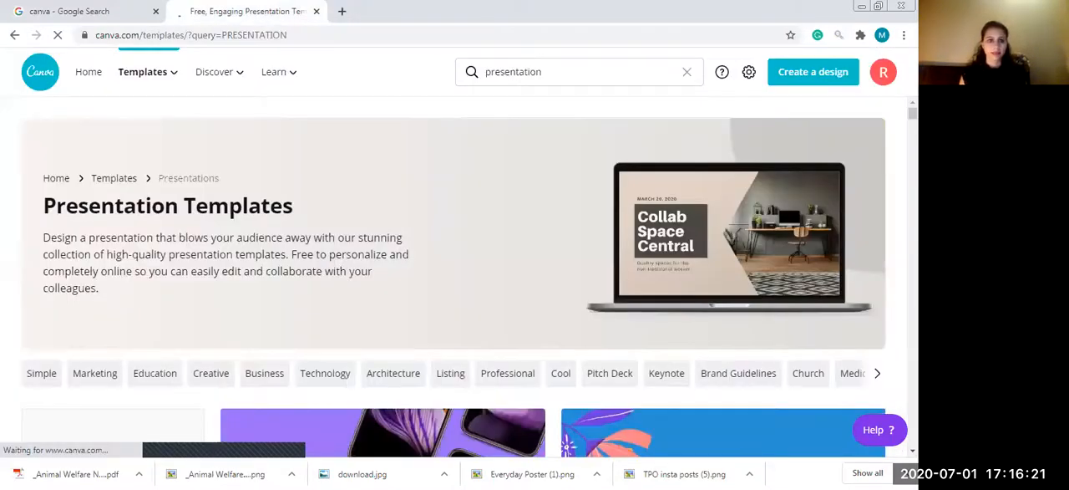
- Create a blank 16:9 presentation with the aerial green field video on its first page, and add a second page
scroll(105, 256, down, 3)
click(106, 255)
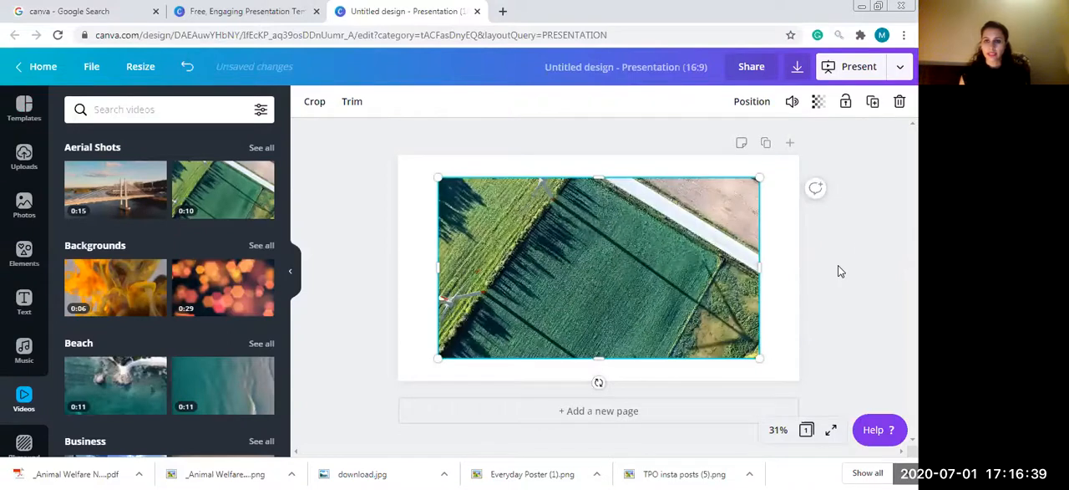
click(858, 245)
click(735, 415)
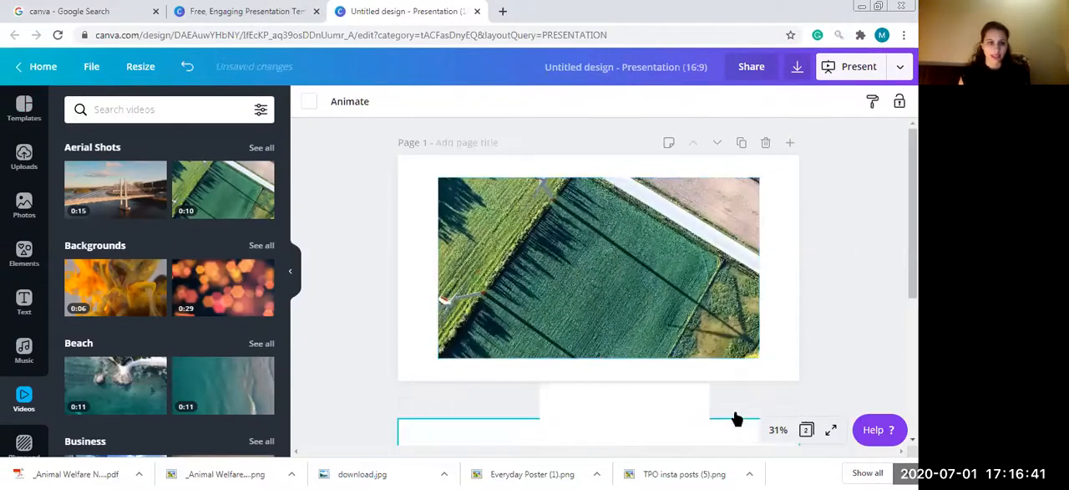
- Add the heading "TOPIC" to page 2 and color it coral red from the brand colors
click(26, 311)
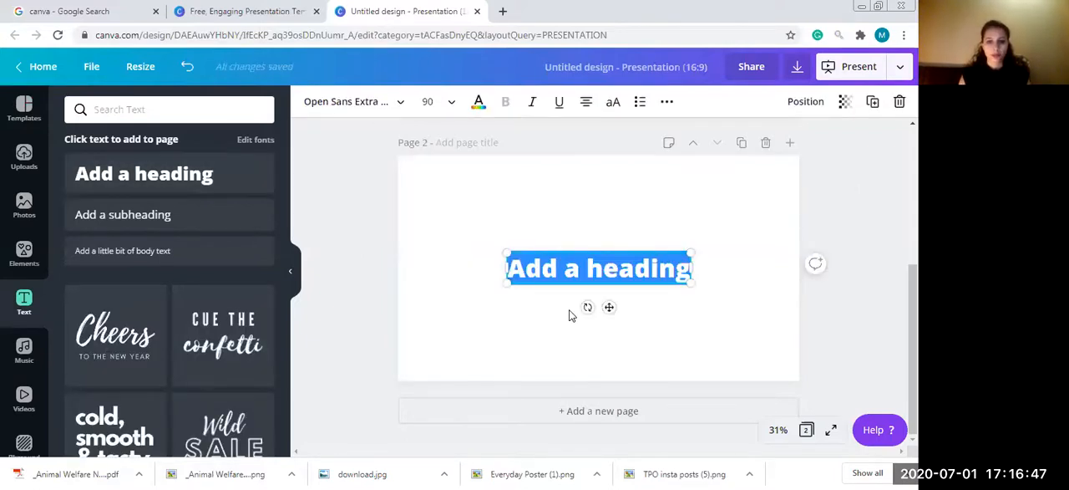
text(TOPIC)
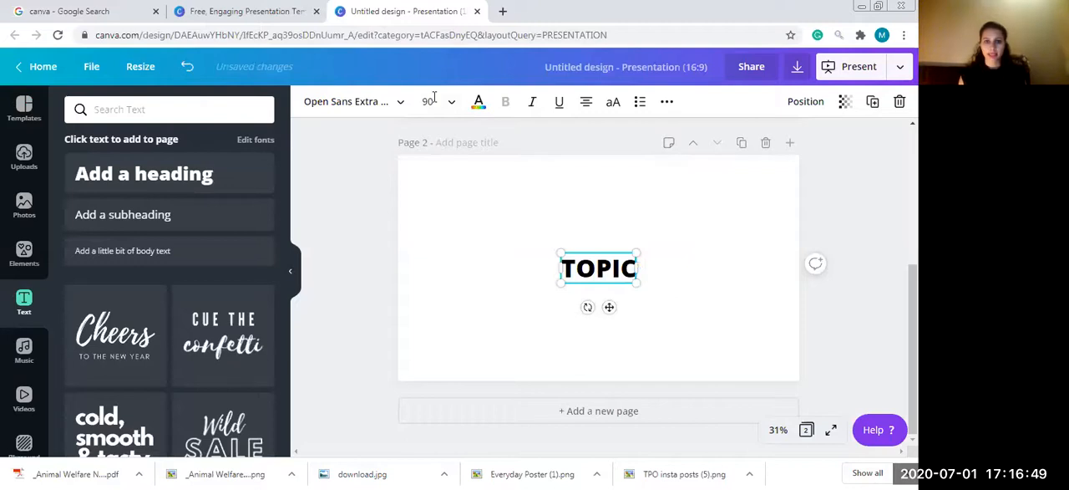
click(477, 105)
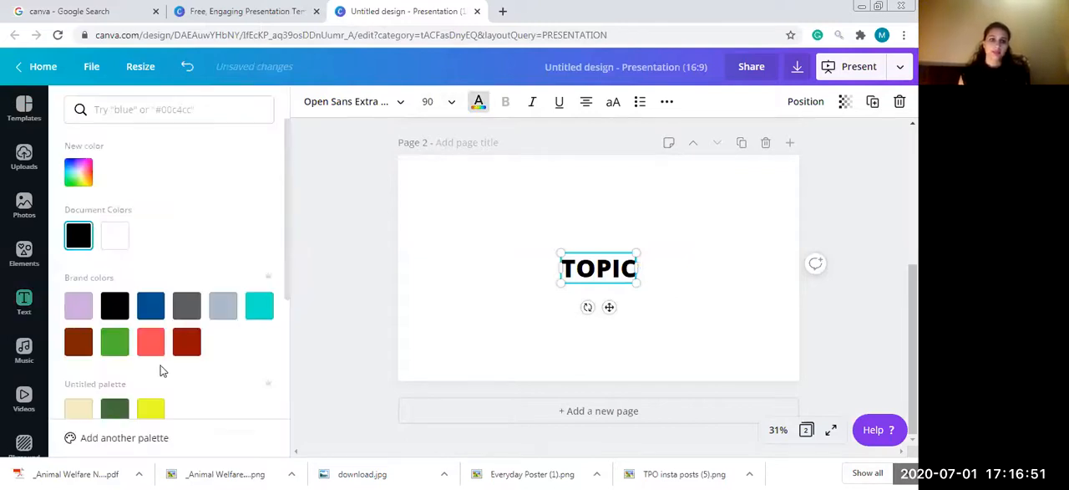
click(151, 341)
click(292, 181)
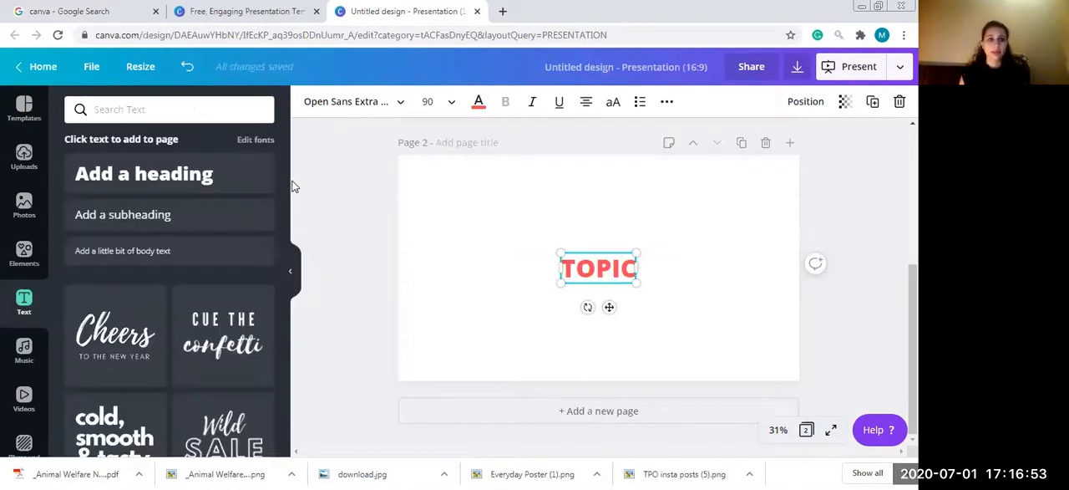
drag(285, 170, 286, 171)
drag(290, 288, 291, 290)
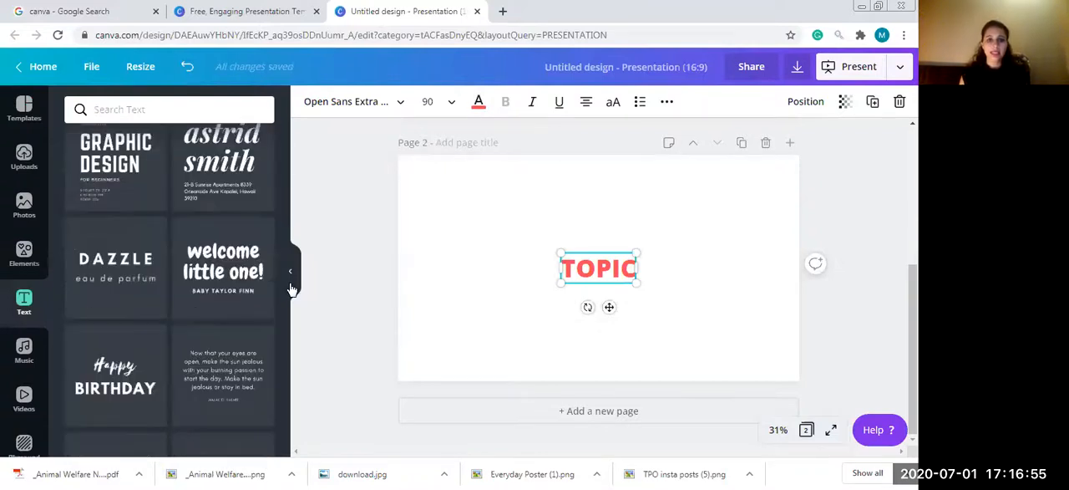
click(354, 187)
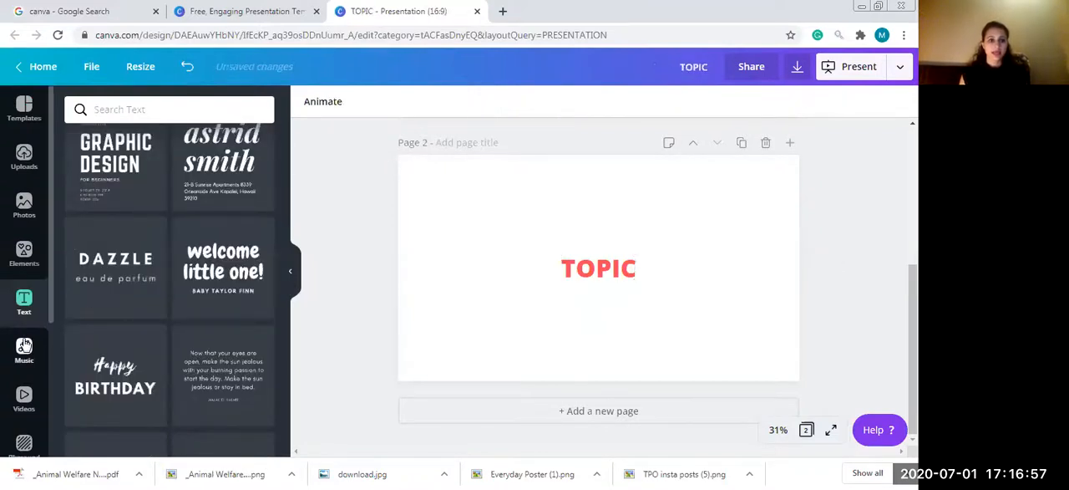
click(25, 397)
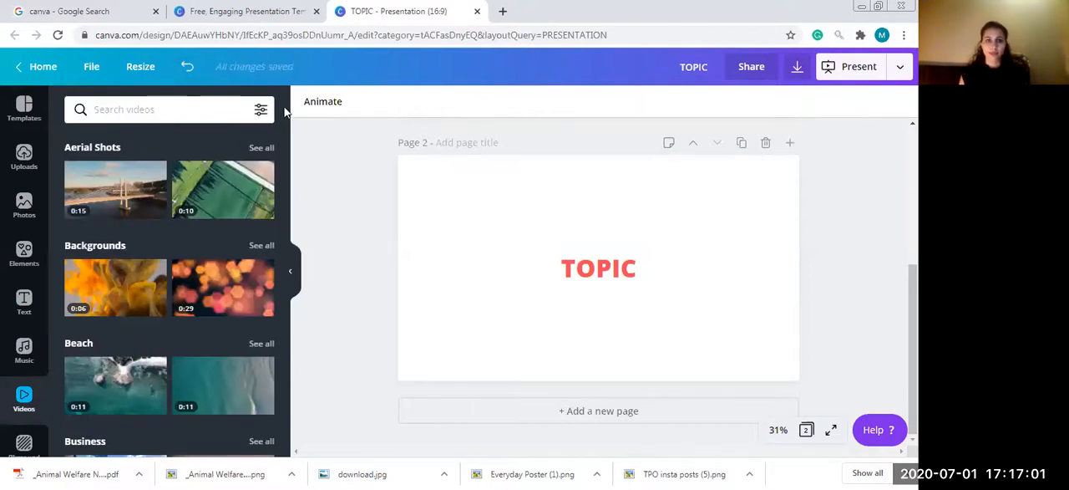
click(30, 223)
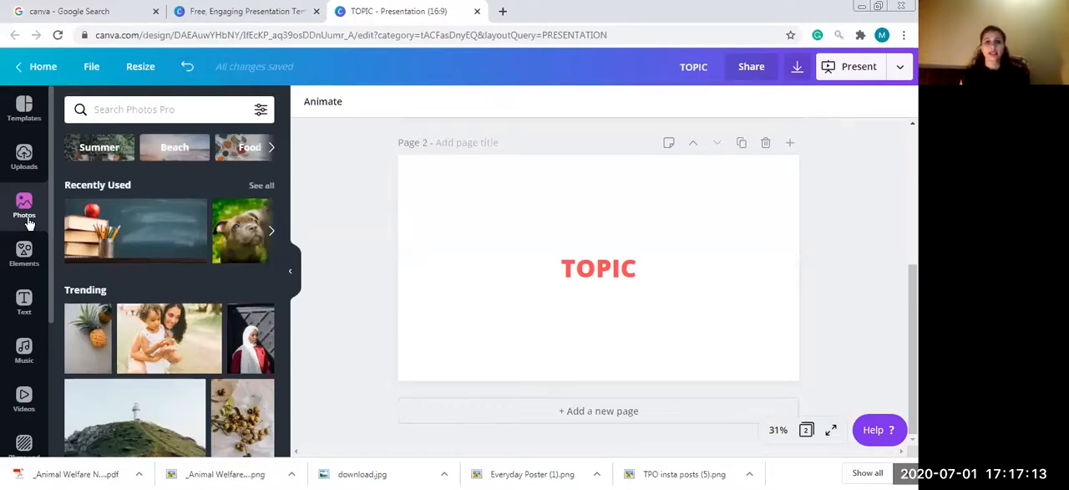
- Return to the Canva home page, start a new blank Card design and close the home page
click(43, 68)
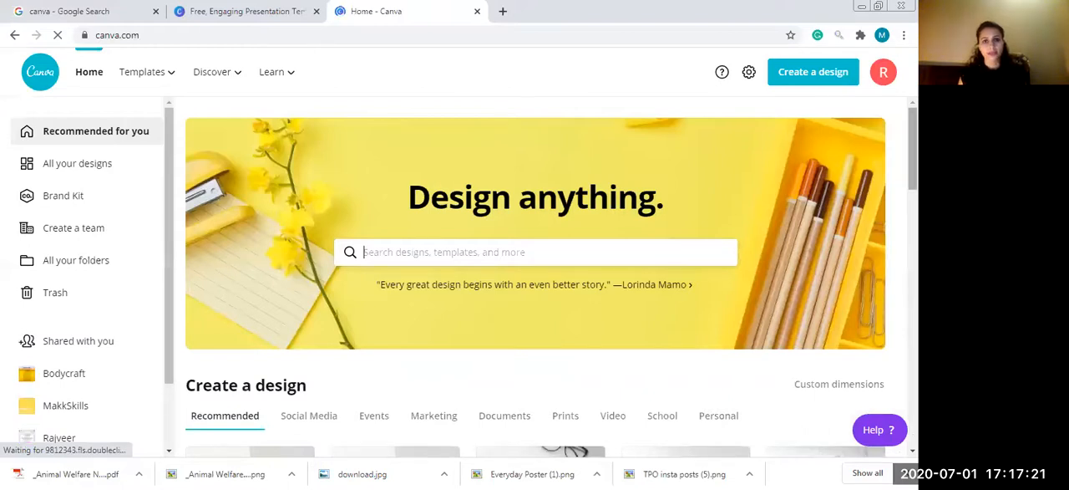
scroll(551, 167, down, 5)
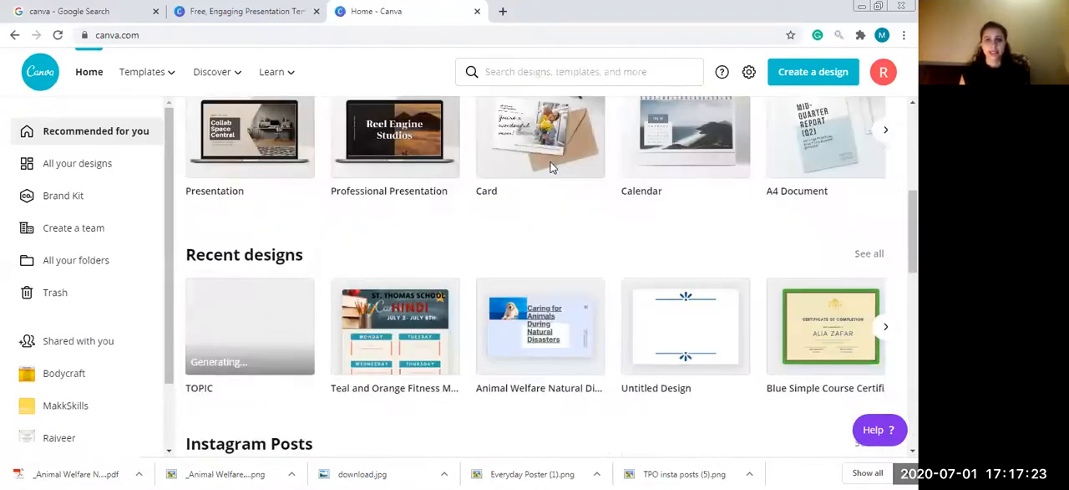
middle_click(551, 167)
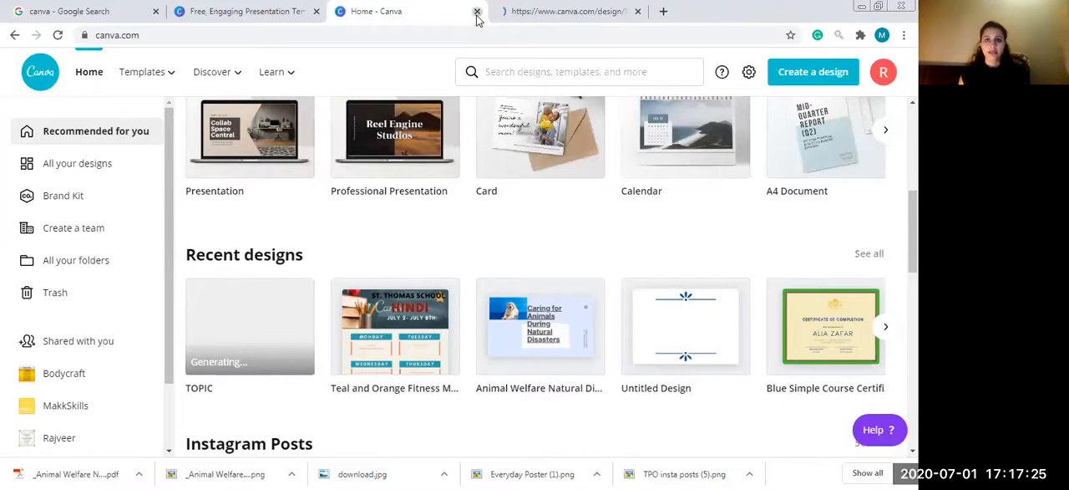
key(ctrl+w)
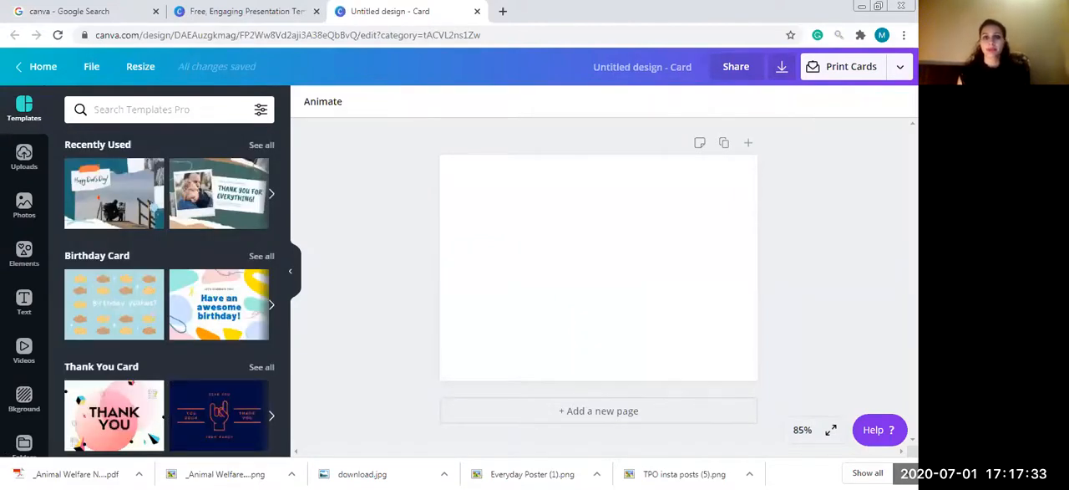
- Search the card templates for "TEACHER" and choose the suggested search "Teacher Thank You Card"
click(117, 108)
text(TEACHER)
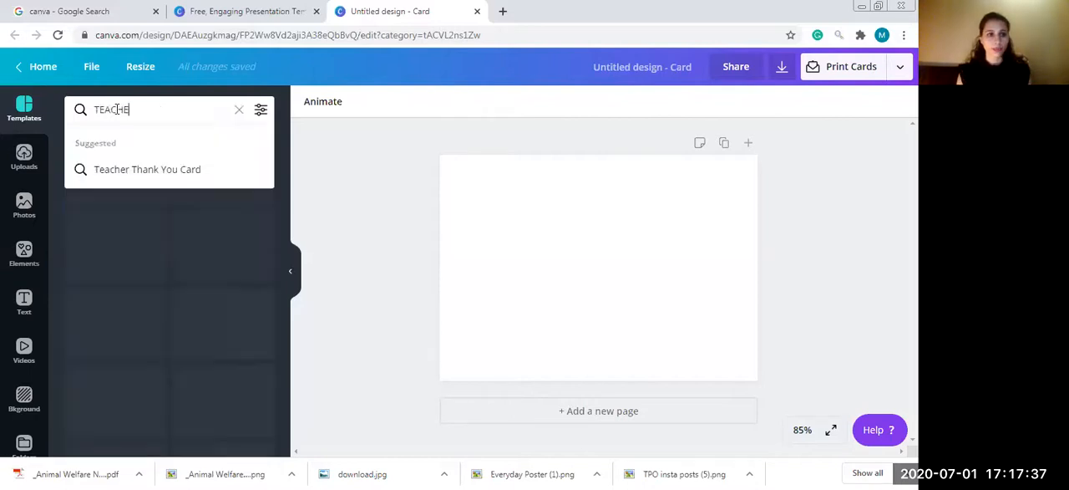
click(167, 171)
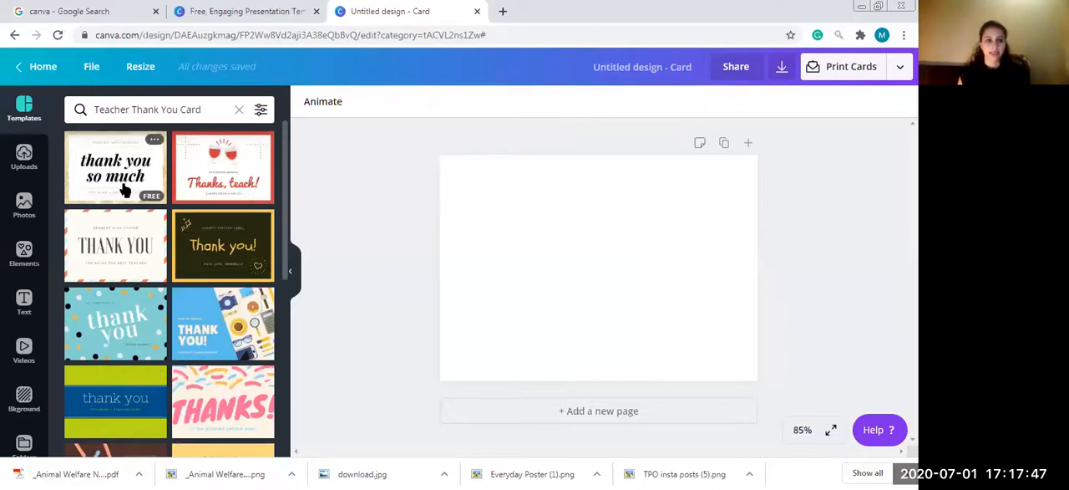
- Apply the yellow "thank you!" template with the row of pencils to the blank card
scroll(284, 214, down, 5)
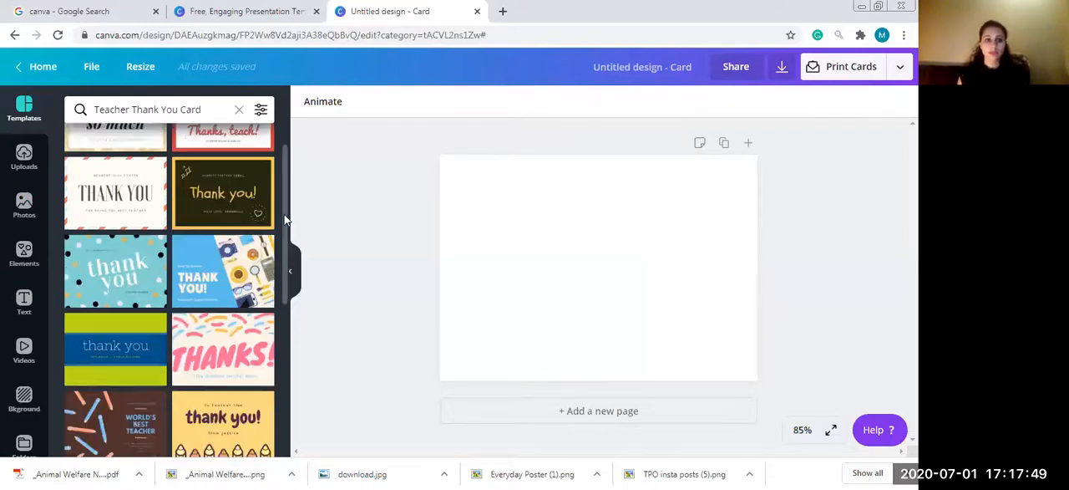
scroll(283, 320, down, 1)
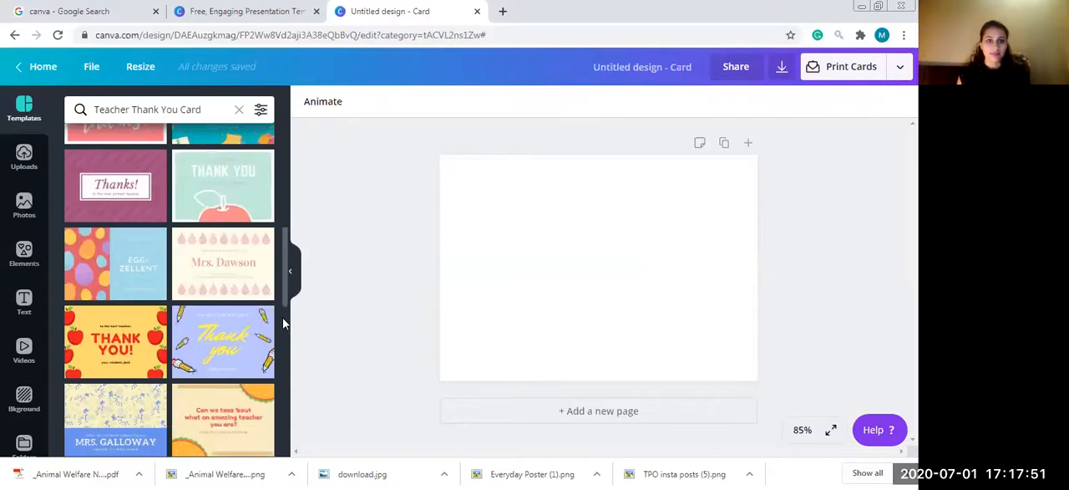
scroll(236, 250, down, 5)
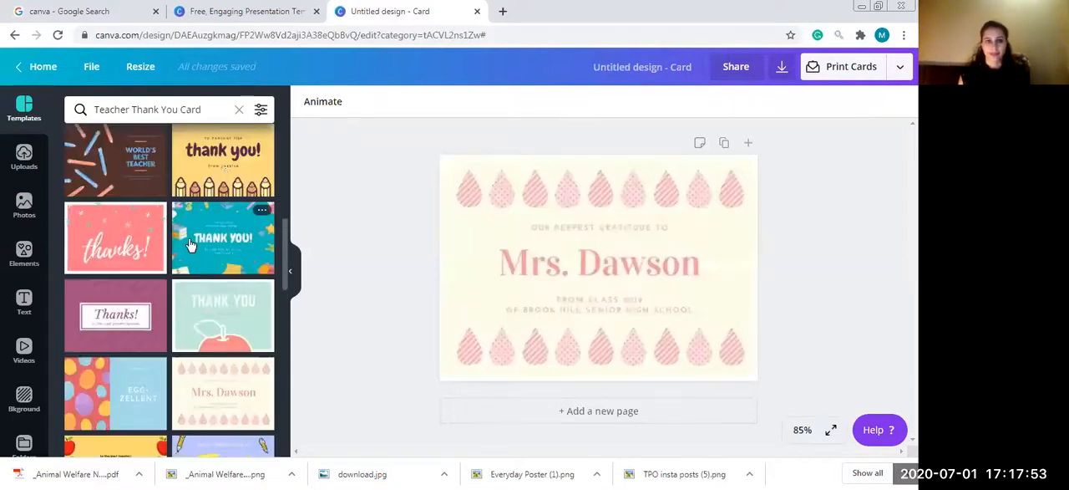
click(226, 173)
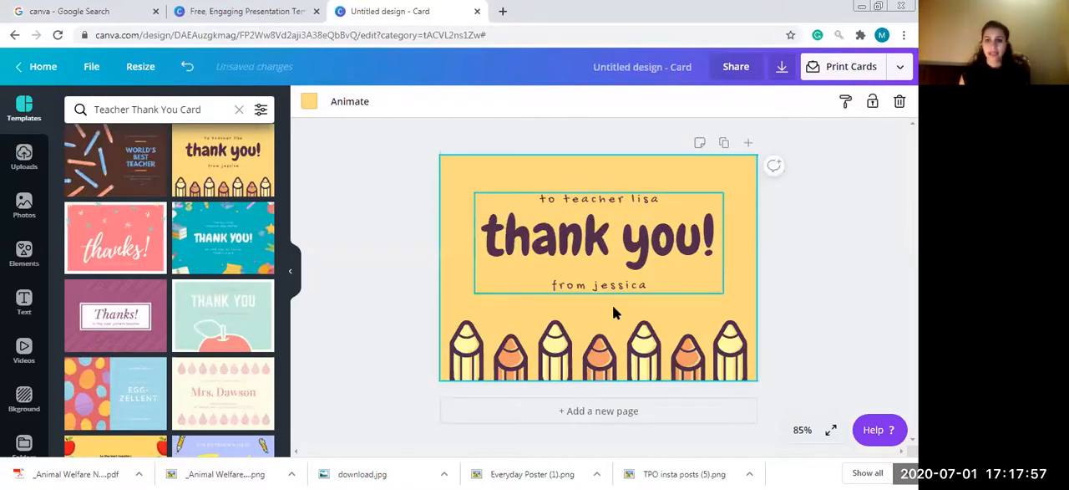
- Shrink the grouped "thank you!" text to about half its width and place it in the card's left half, above the pencils
click(648, 199)
double_click(648, 203)
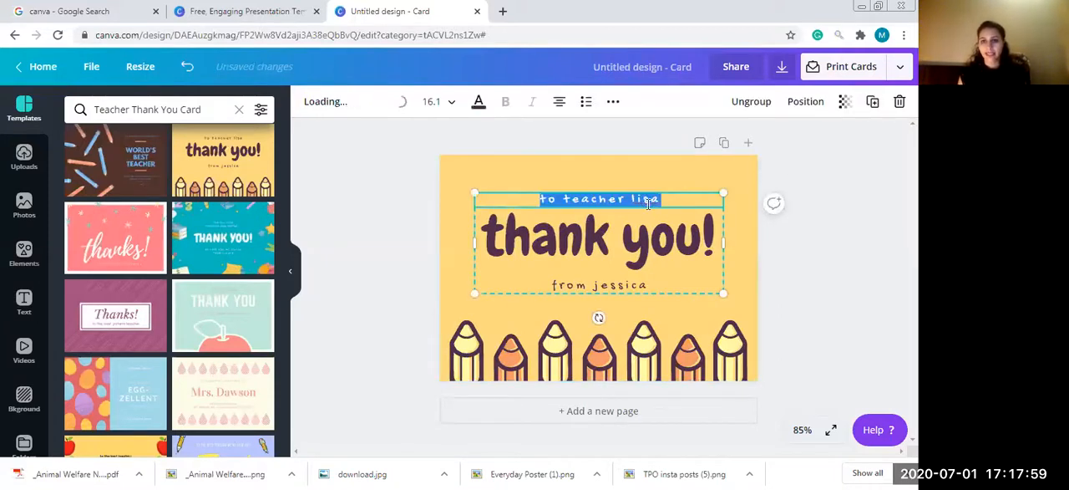
click(626, 289)
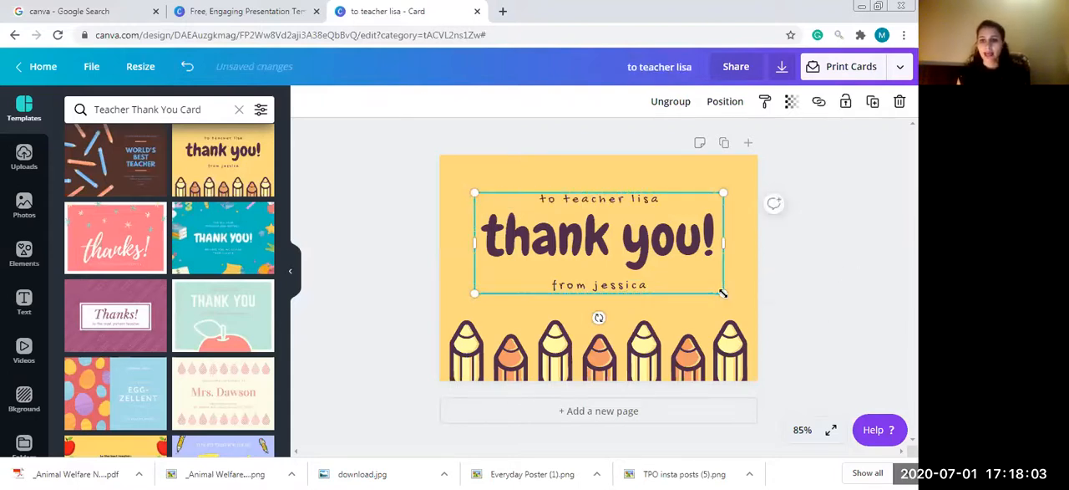
drag(724, 294, 590, 269)
drag(527, 226, 528, 260)
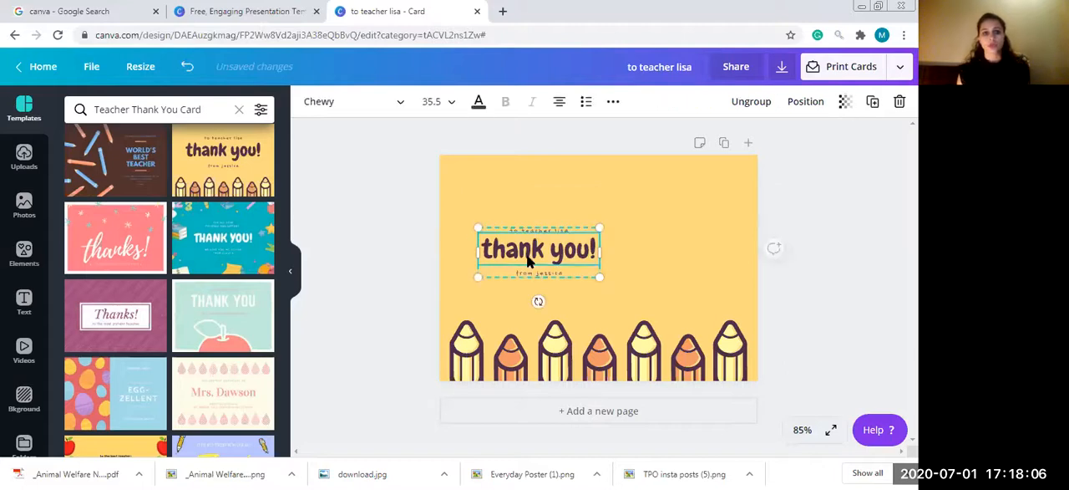
- Upload the classroom photo of students writing from the computer and place it on the card, to the right of the "thank you!" text
click(34, 207)
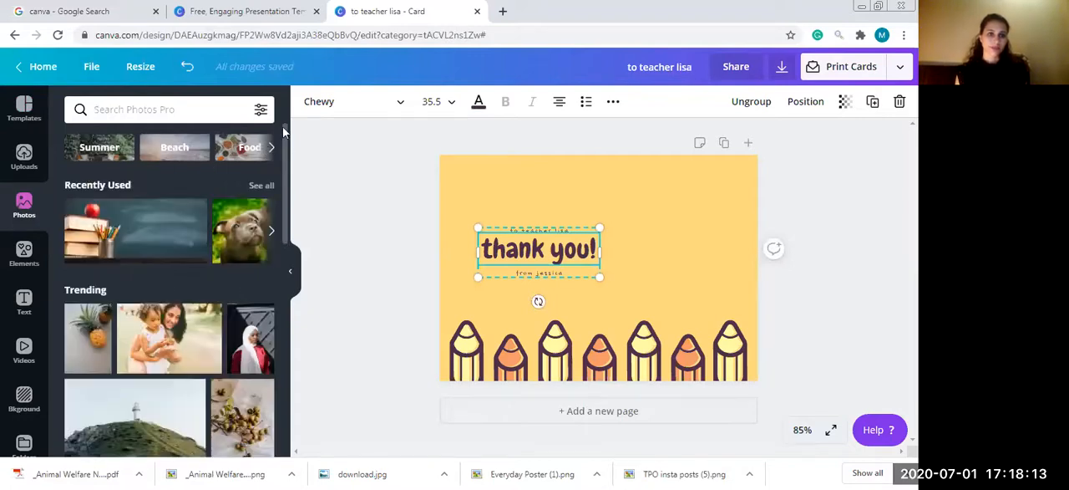
click(25, 157)
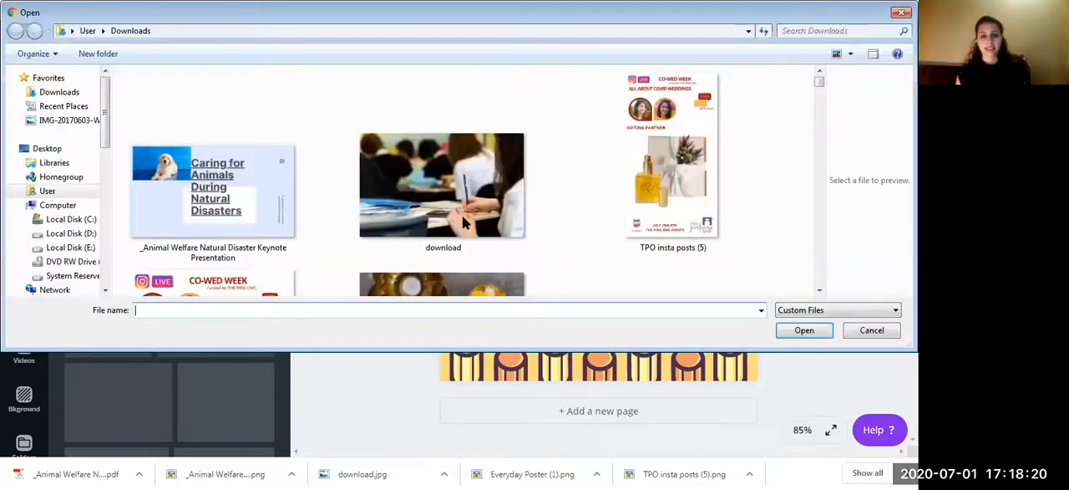
double_click(462, 214)
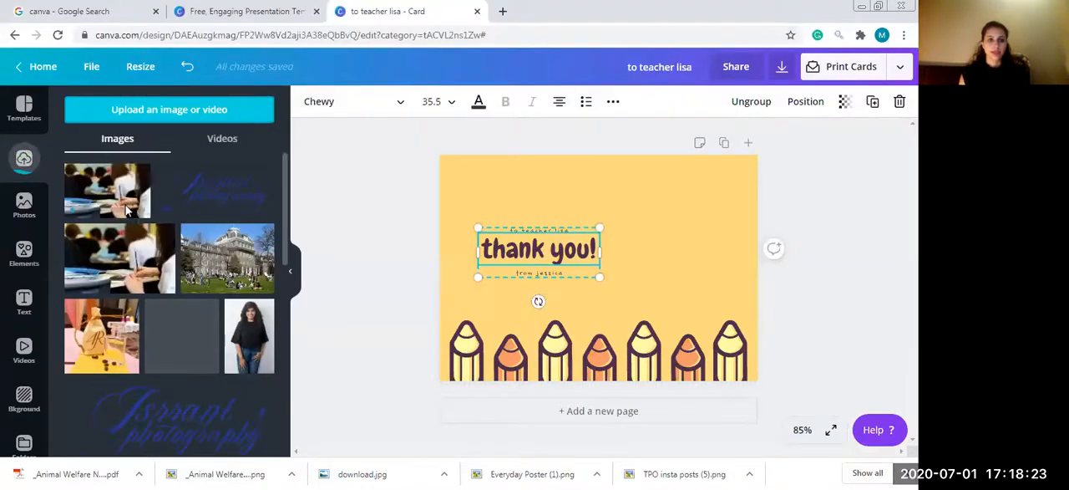
click(121, 196)
drag(642, 297, 706, 275)
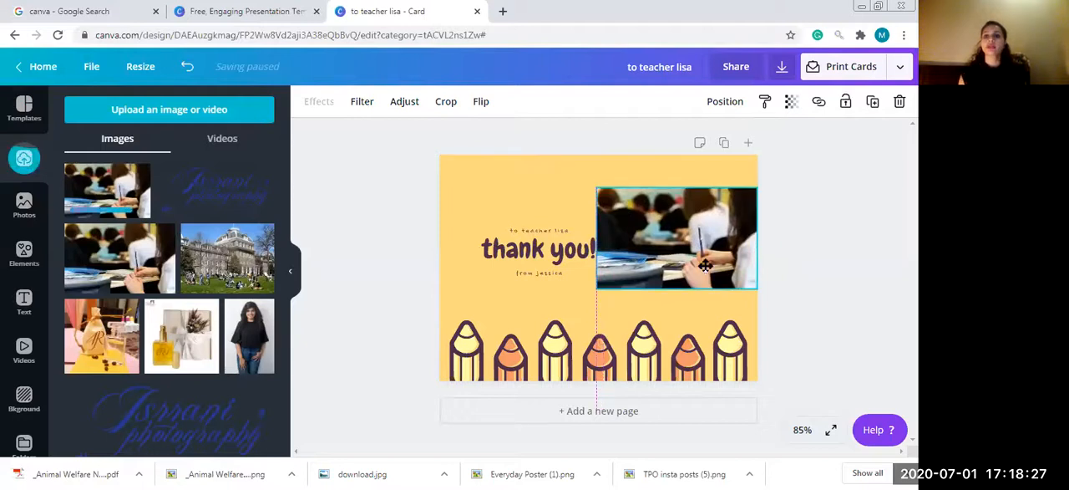
click(867, 203)
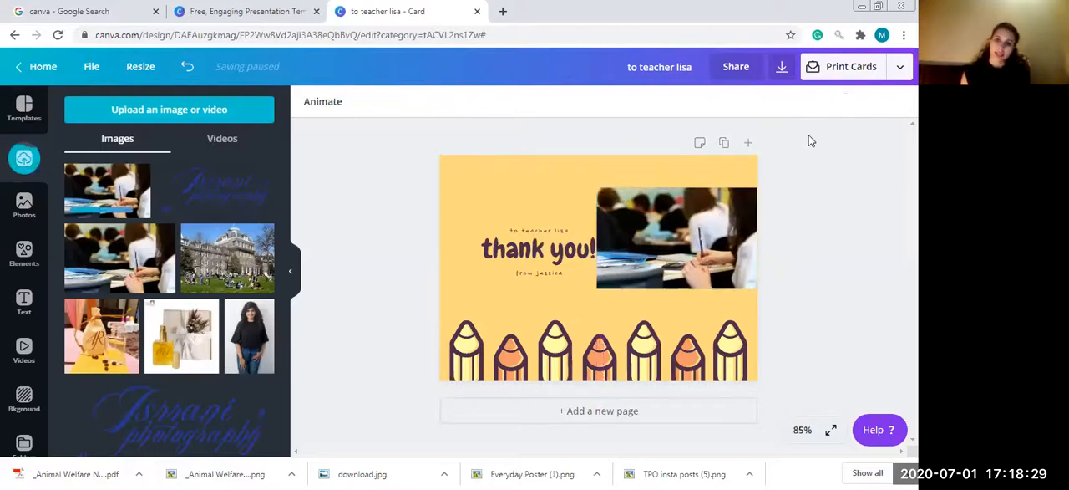
- Review the file types available for downloading the card, keeping PDF Print selected
click(784, 68)
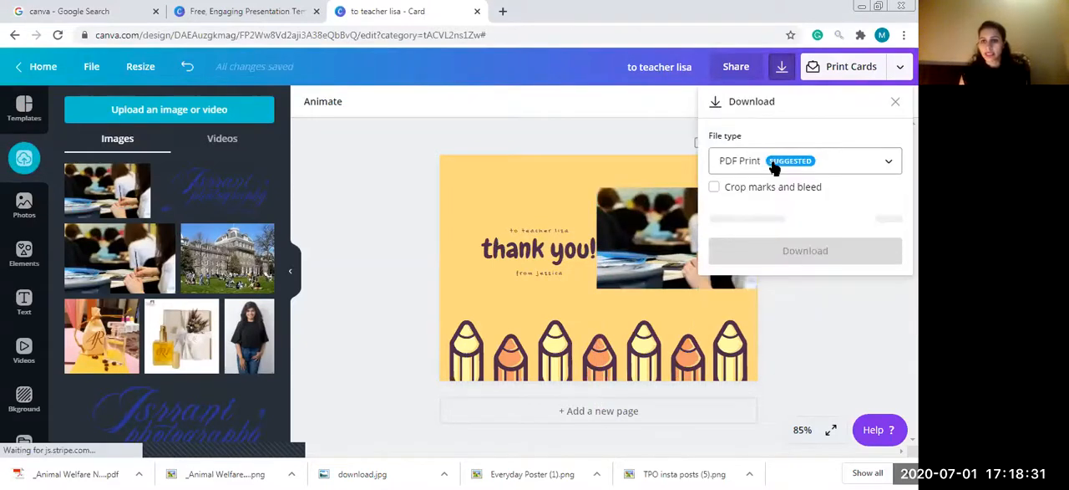
click(773, 162)
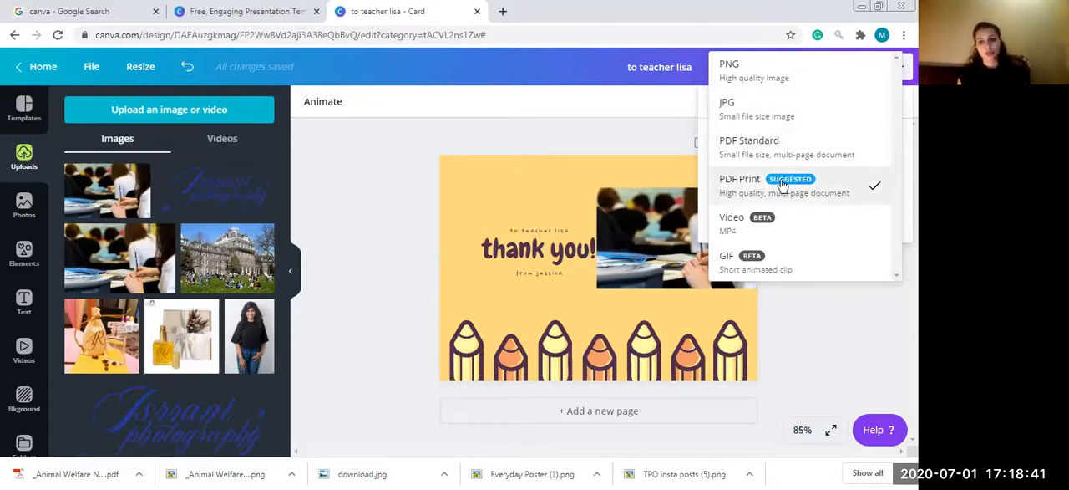
click(816, 306)
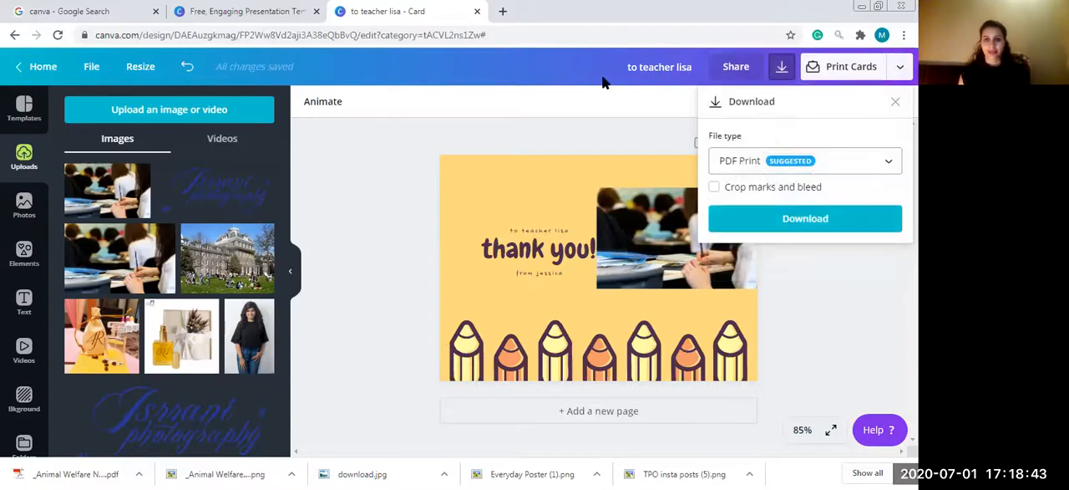
- Close the presentation template gallery and the thank-you card design in the browser
click(296, 13)
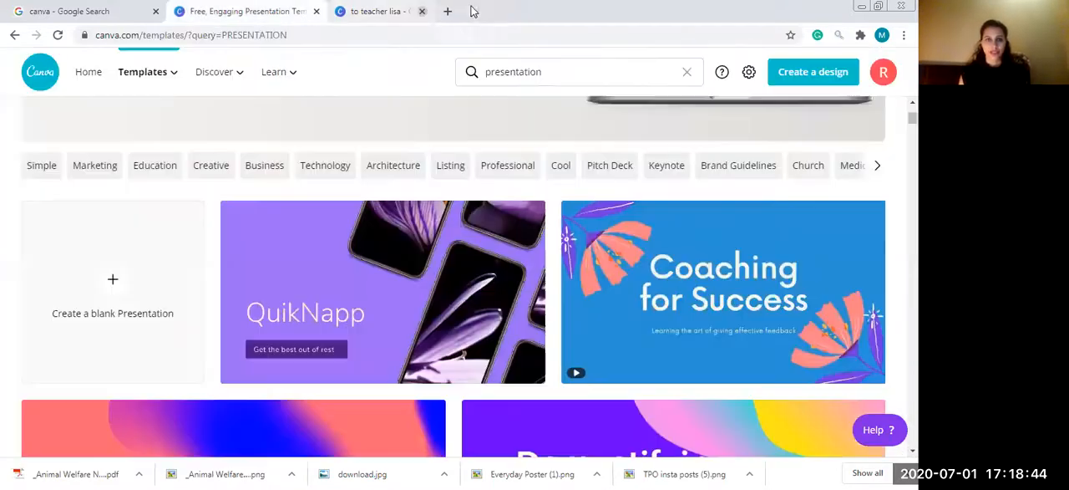
click(317, 14)
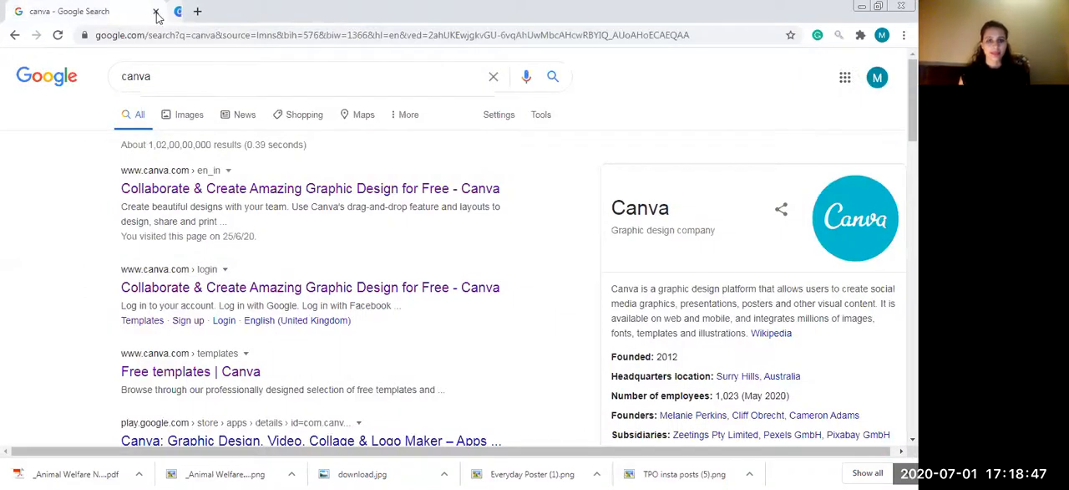